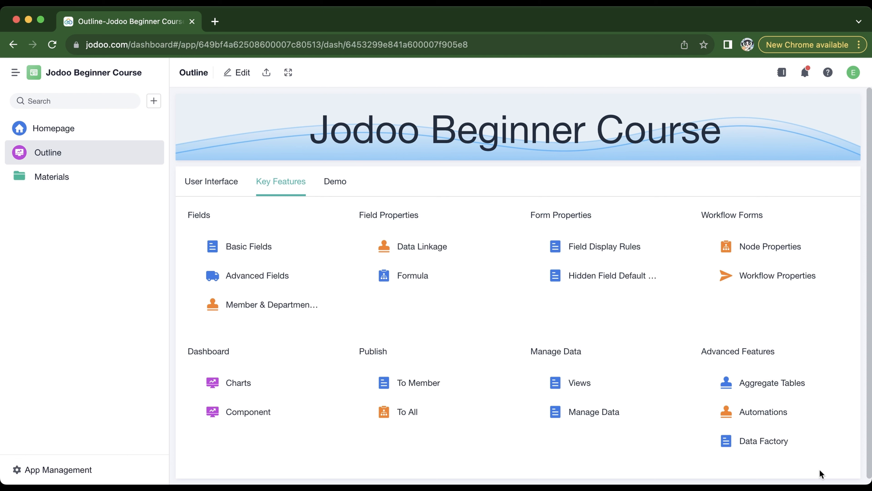
- Open the Aggregate Tables demo and look through the office supplies registration, order, request and return forms
left_click(786, 389)
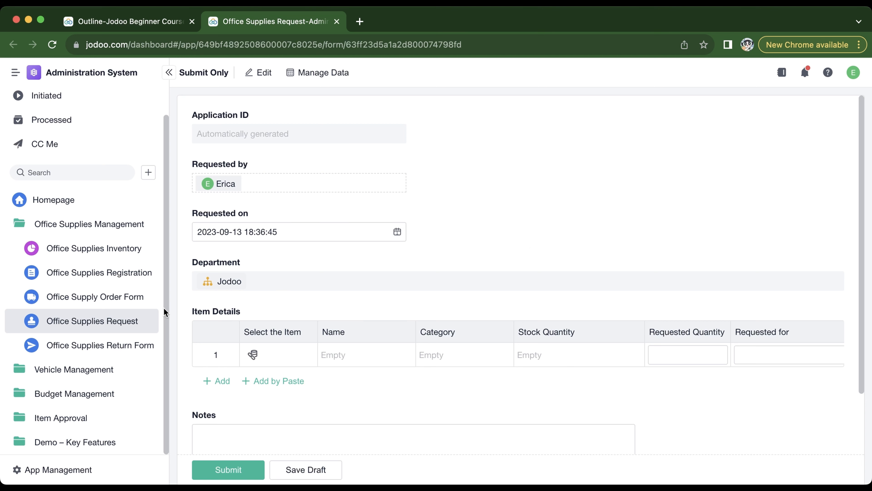
left_click(113, 279)
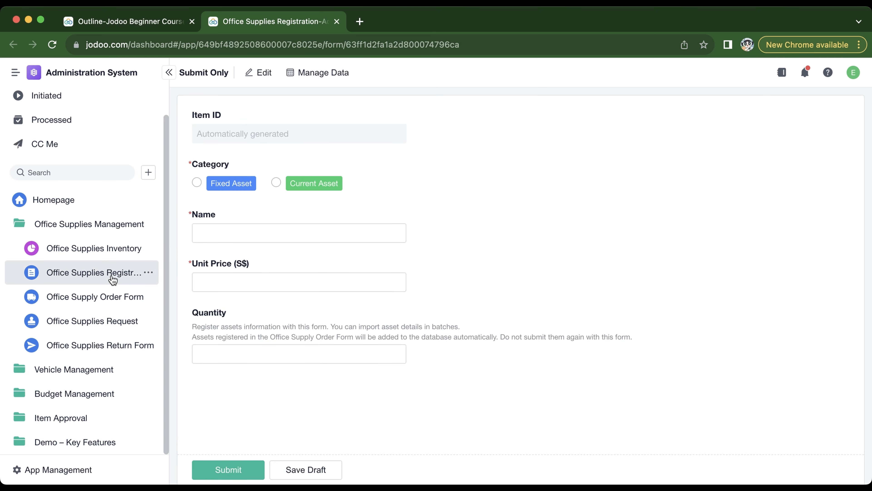
left_click(103, 297)
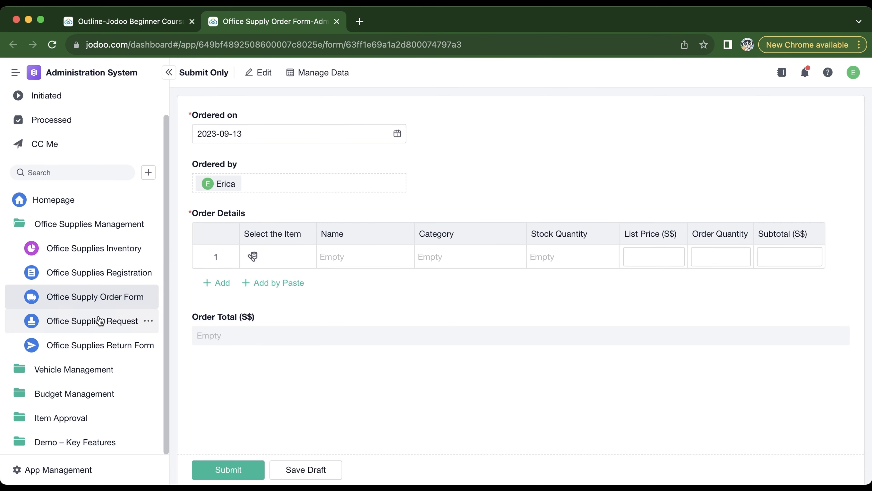
left_click(100, 323)
left_click(96, 346)
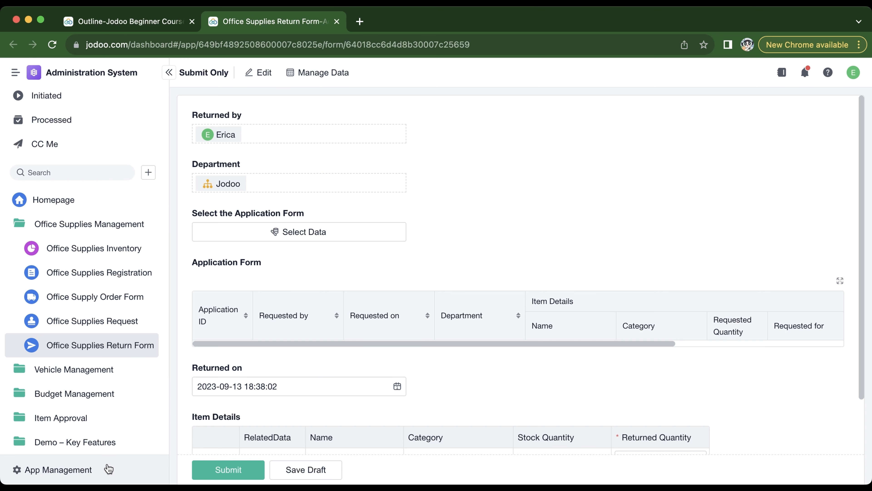
- Open the Office Supplies Management aggregate table for editing from the Administration System app's management settings
left_click(109, 468)
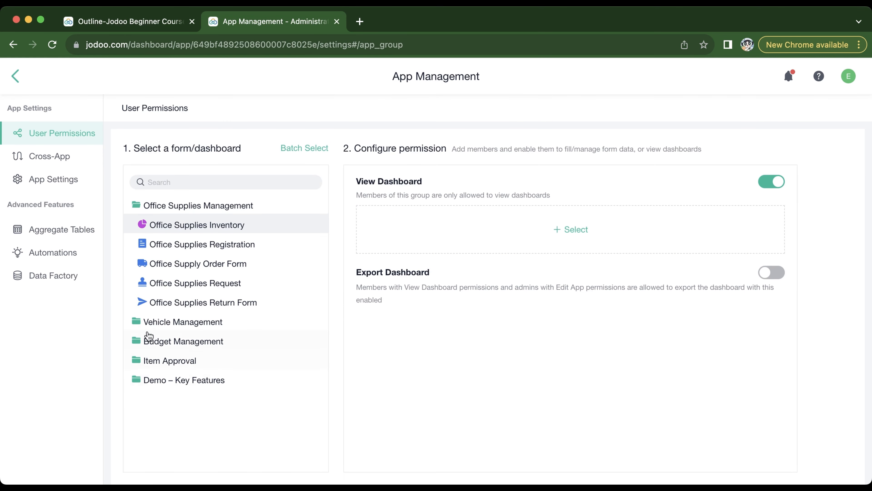
left_click(91, 229)
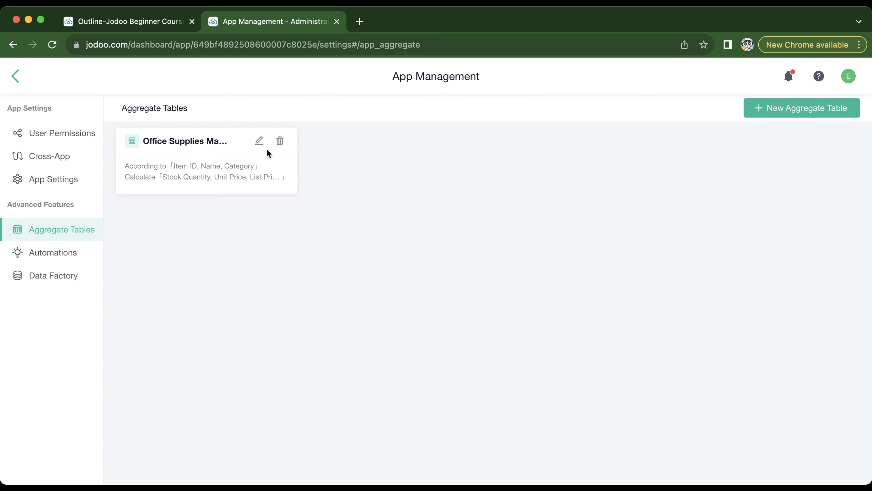
left_click(259, 142)
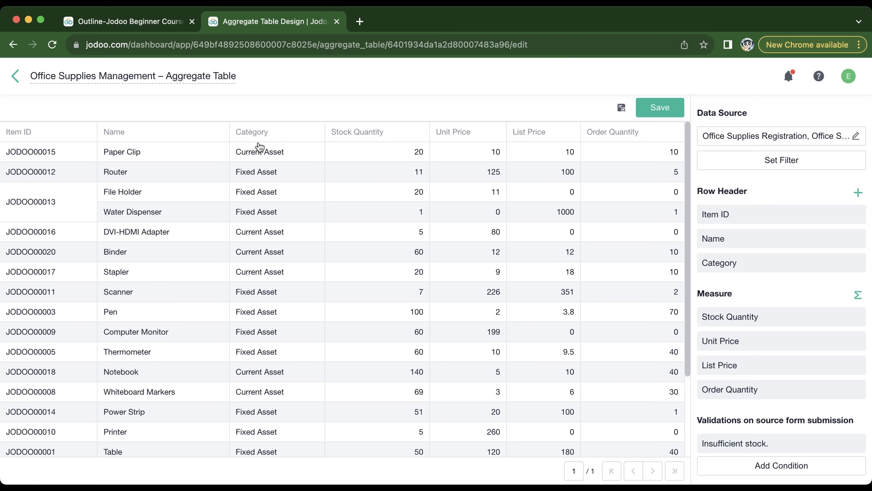
- Examine the aggregate table's data source options for a single form and a multi-form join, including the joined forms and connected fields
left_click(856, 136)
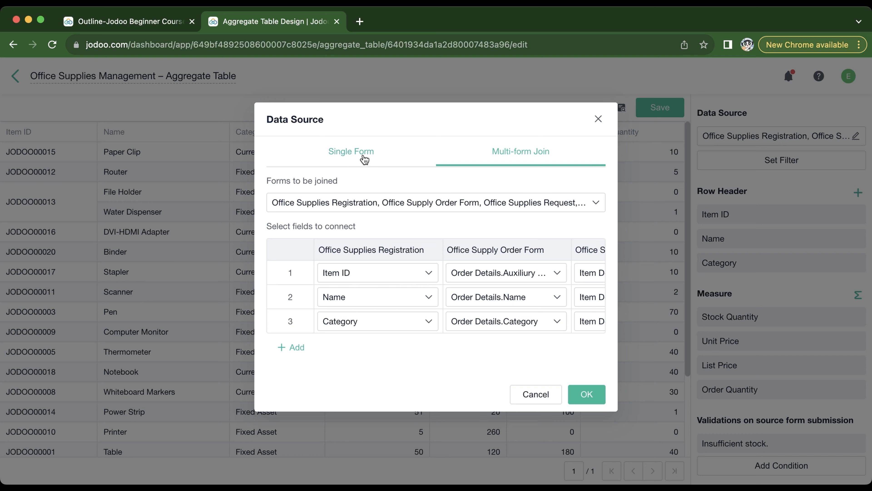
left_click(364, 158)
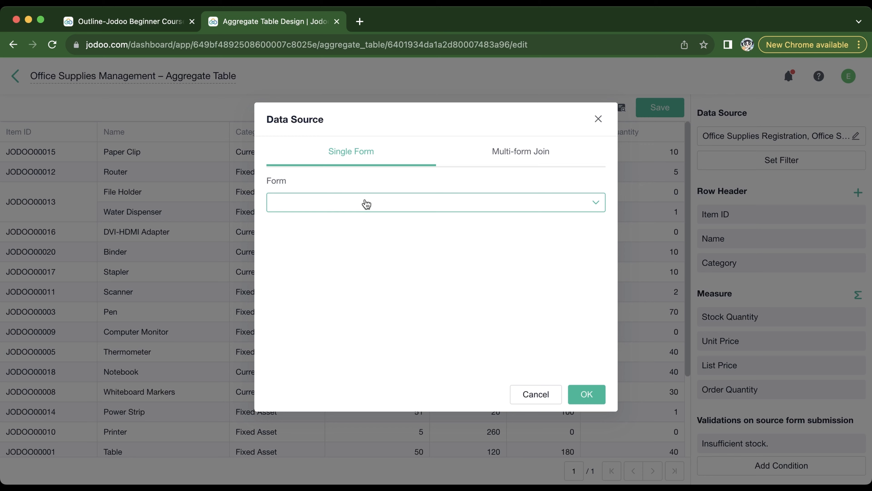
left_click(366, 204)
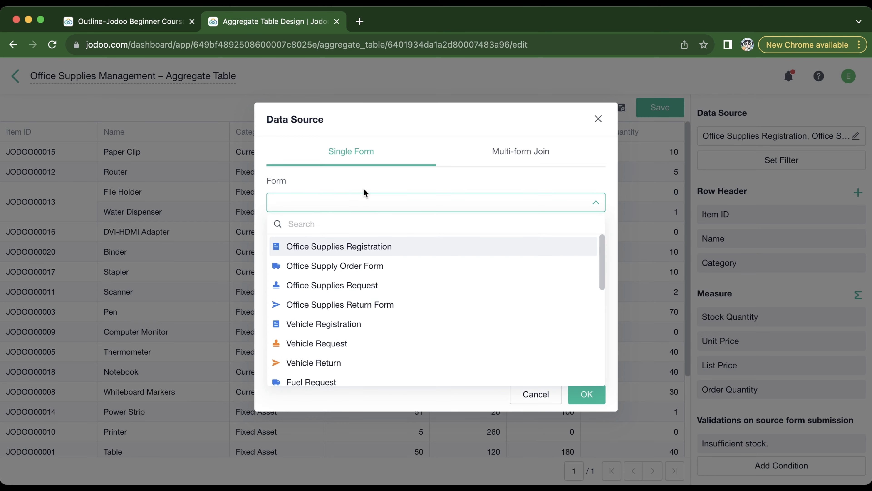
left_click(522, 156)
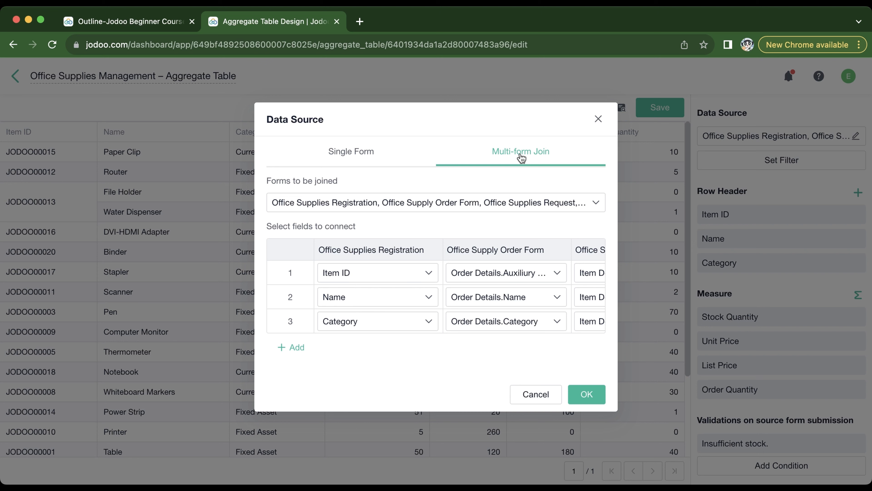
left_click(461, 203)
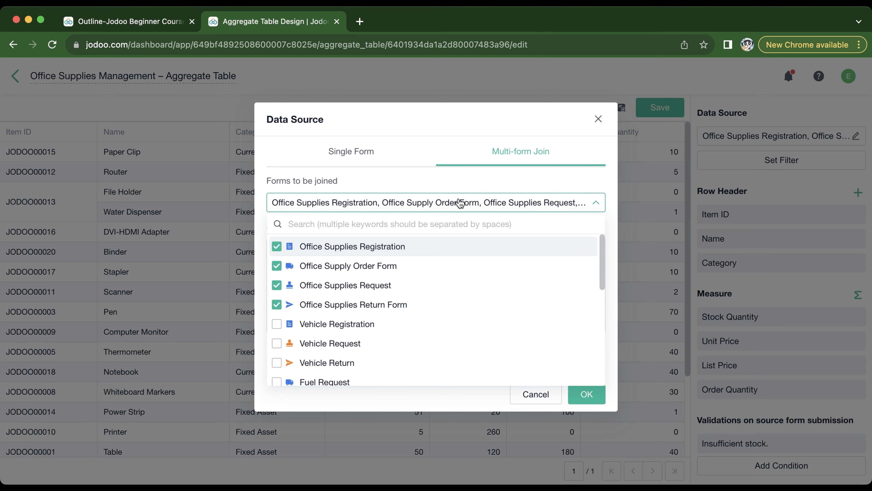
left_click(461, 202)
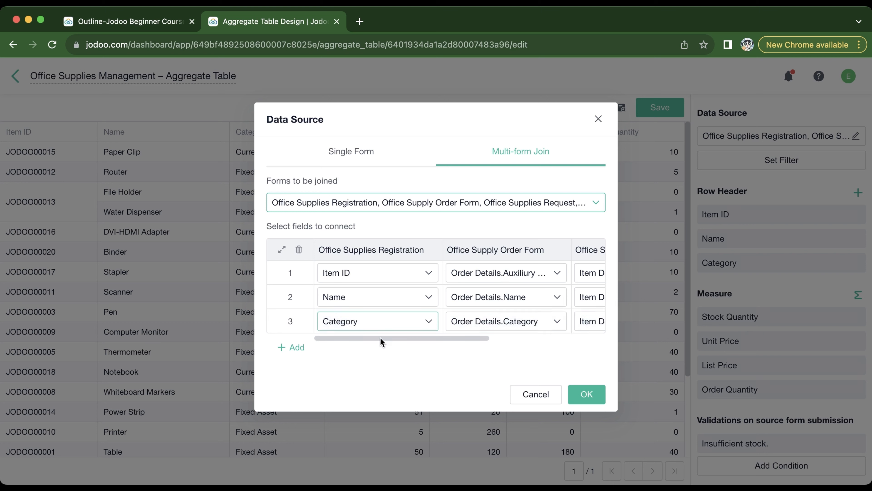
left_click_drag(379, 338, 525, 340)
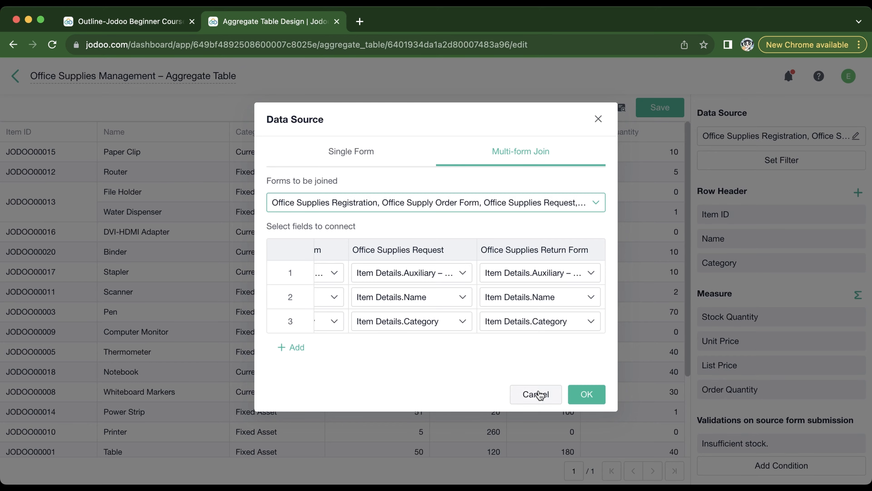
left_click(535, 394)
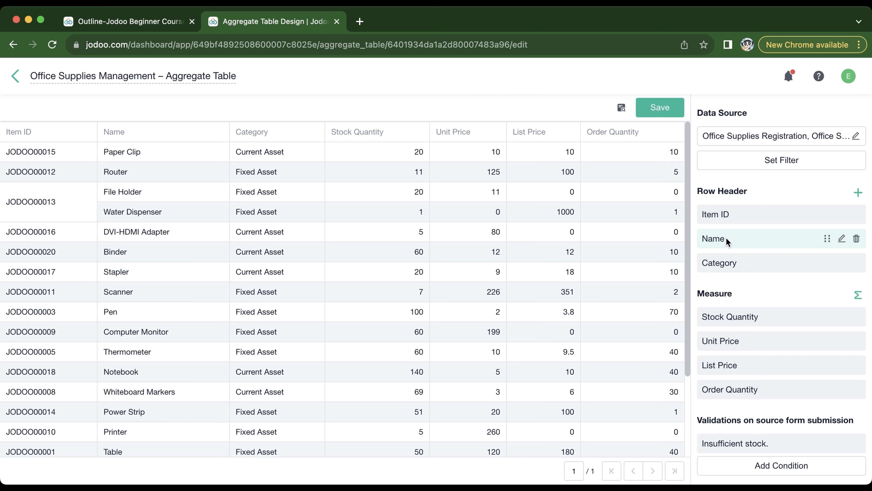
- Examine the formula of the "Insufficient stock." validation condition without changing it
mouse_move(708, 265)
left_click(841, 443)
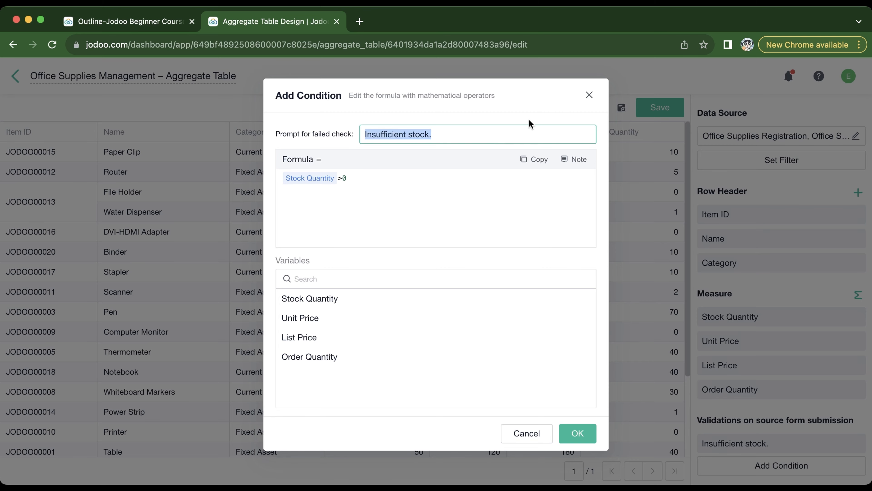
left_click(589, 95)
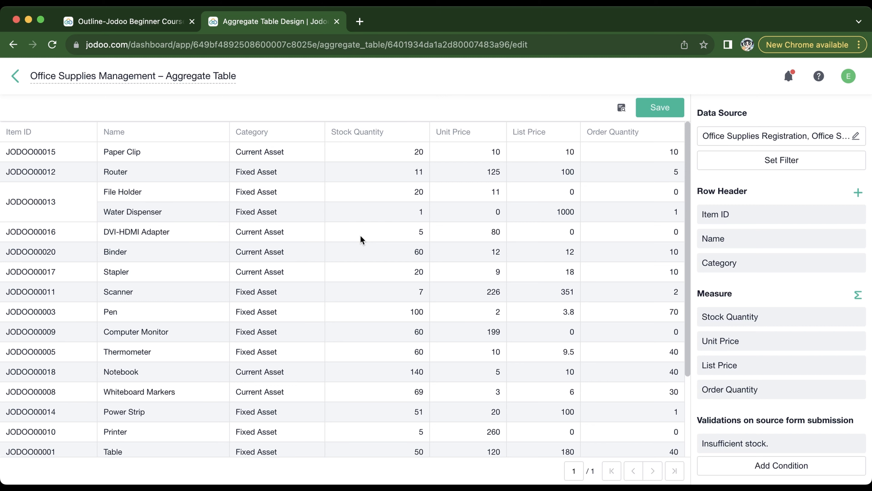
- Open the Data Factory demo from the course outline and view All Records in the Equipment Register form
left_click(176, 20)
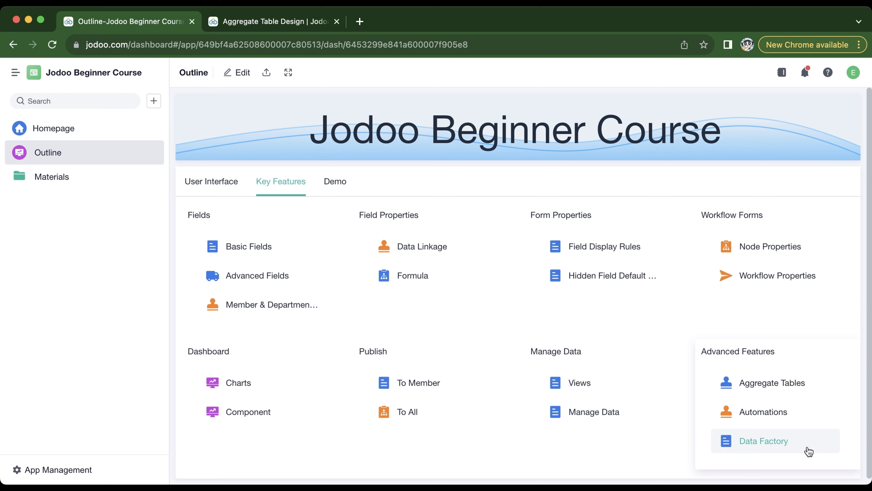
left_click(809, 451)
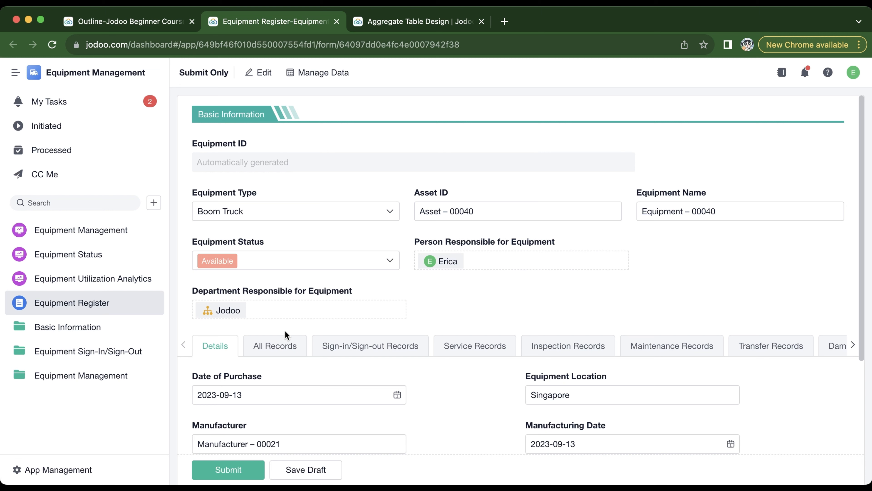
left_click(285, 341)
scroll(454, 381, "down", 5)
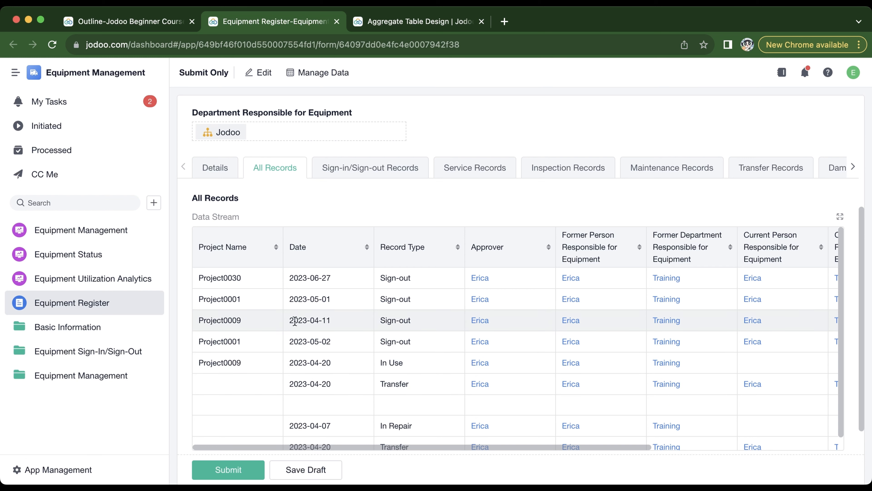
- Open the All Records data stream for editing from the Equipment Management app's data factory and hide the usage guide
left_click(72, 468)
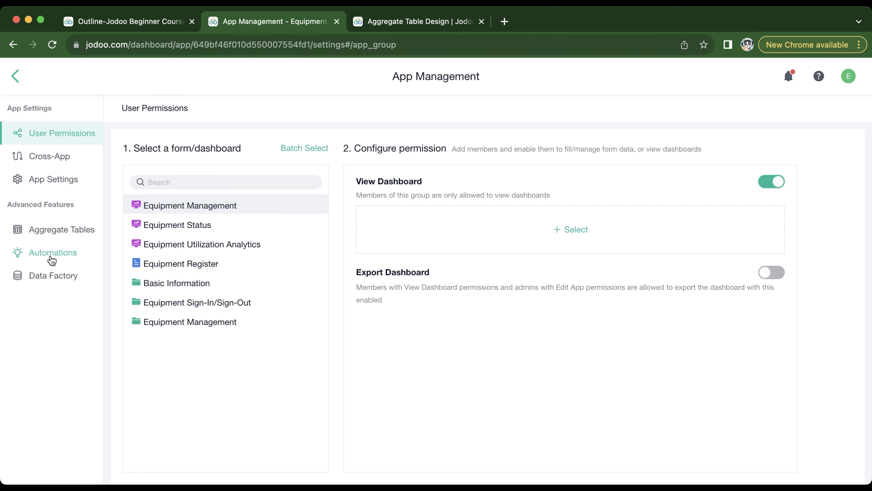
left_click(48, 274)
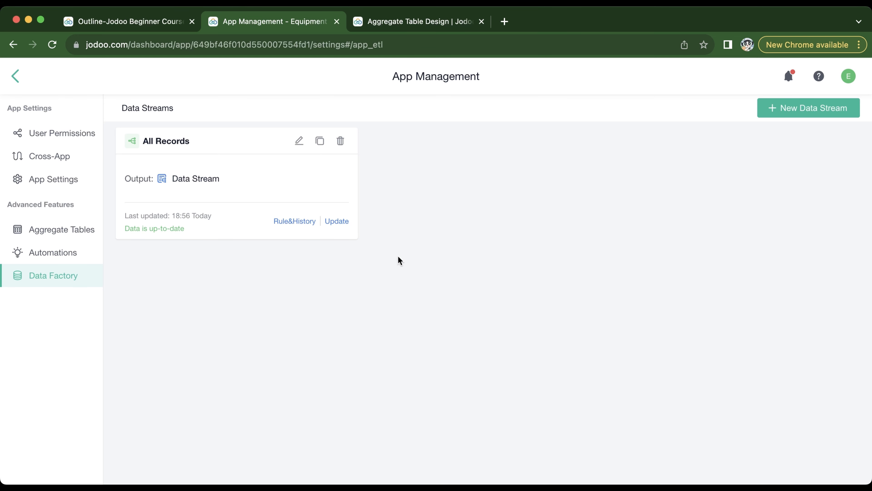
left_click(302, 142)
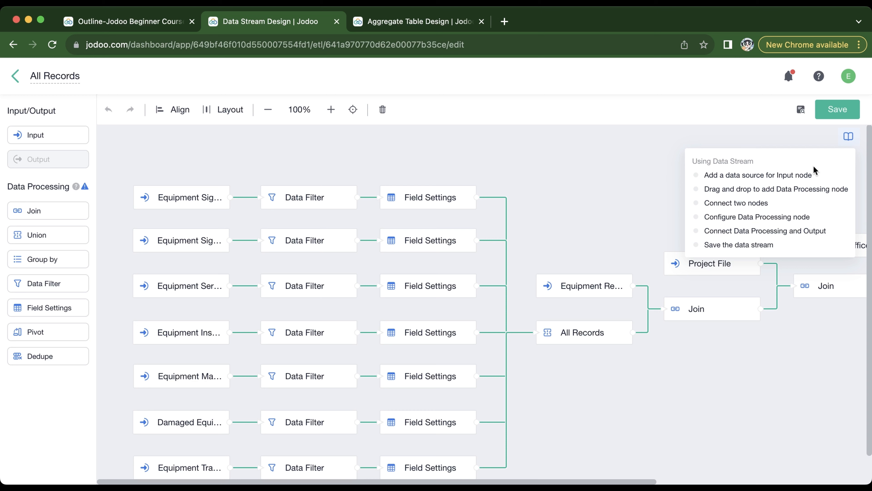
left_click(851, 140)
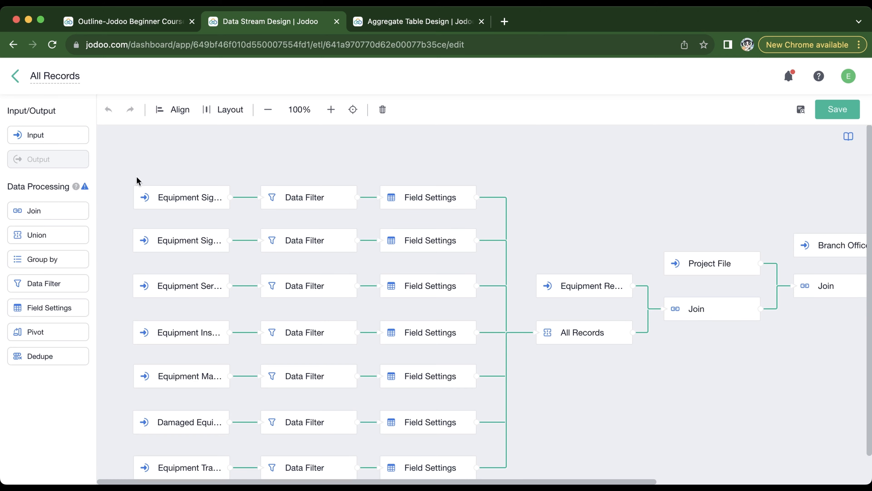
- Inspect the Equipment Sign-In node's input source and selected fields, and preview the data of its connected Data Filter node
left_click(144, 199)
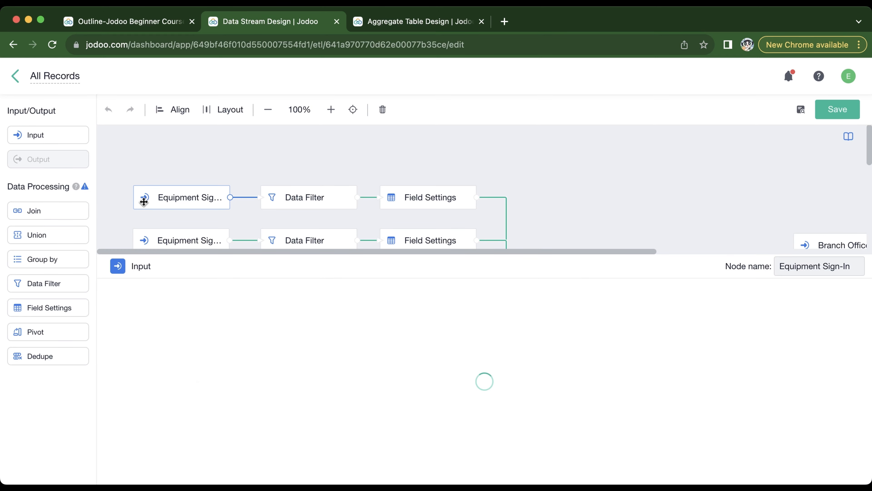
left_click(210, 290)
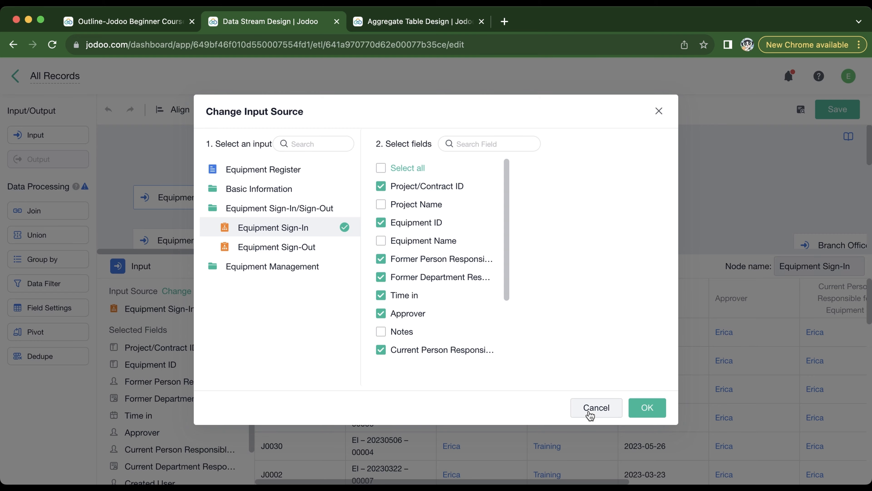
left_click(596, 408)
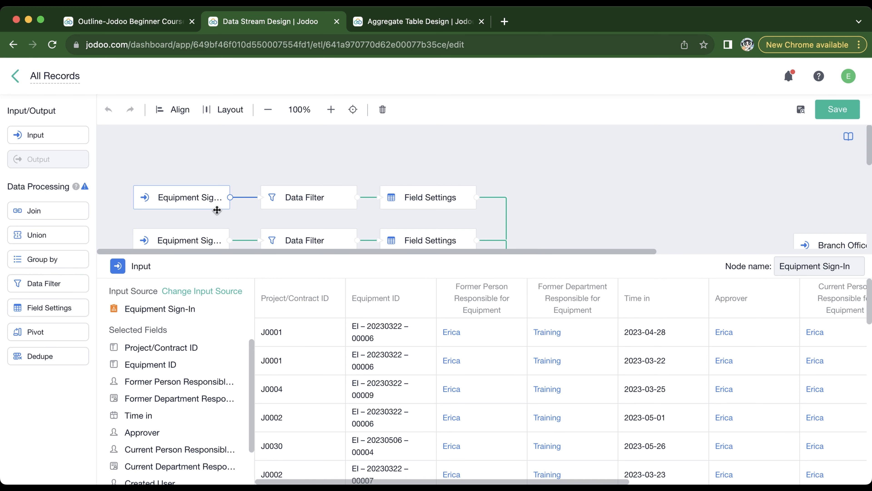
left_click(312, 207)
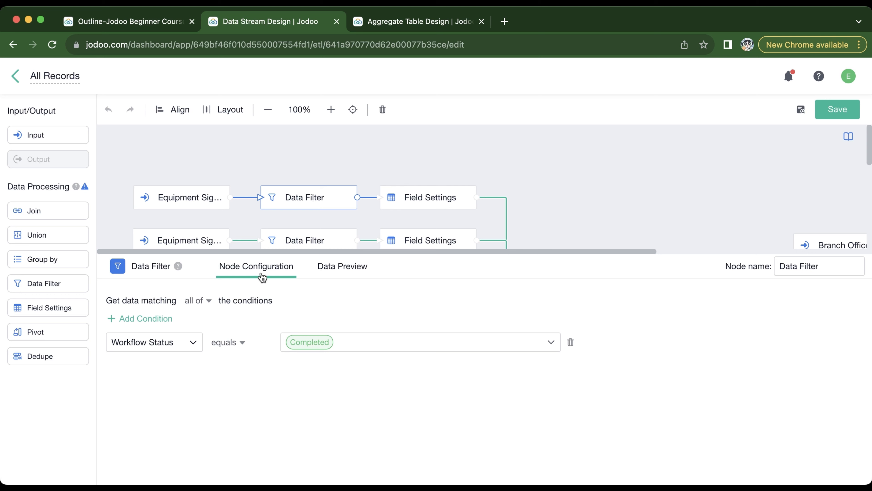
left_click(340, 265)
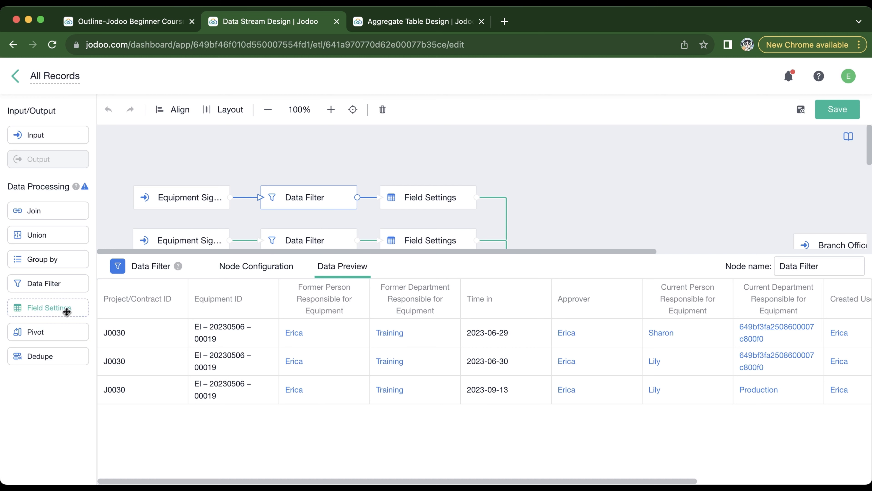
- In the Field Settings node of the Equipment Sign-In branch, try reordering the first two fields and hide the Project/Contract ID field
left_click(412, 203)
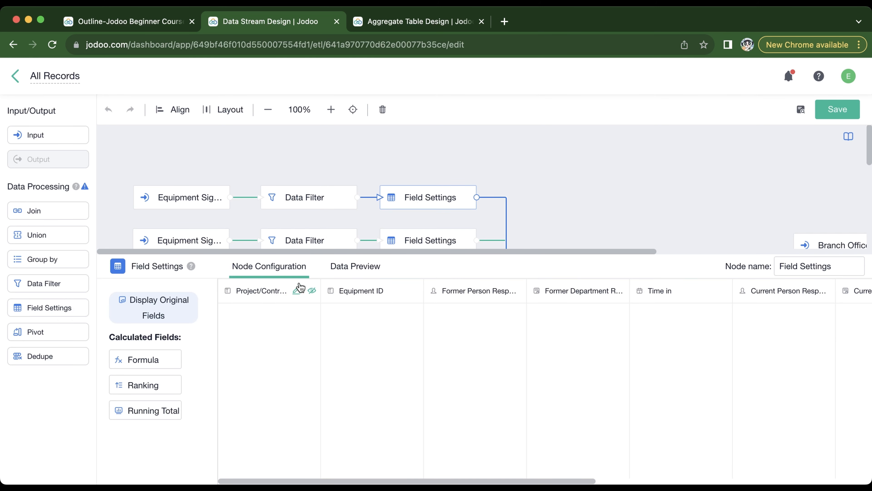
left_click_drag(257, 290, 362, 291)
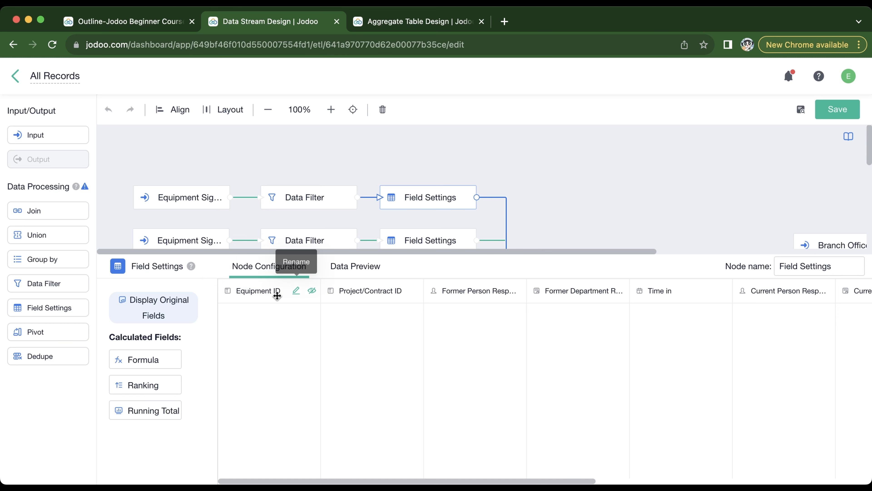
left_click_drag(276, 292, 421, 292)
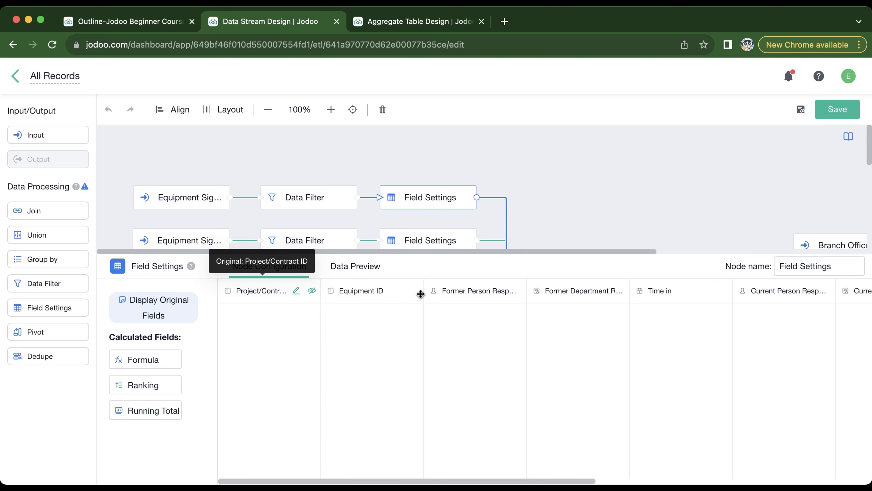
left_click(312, 291)
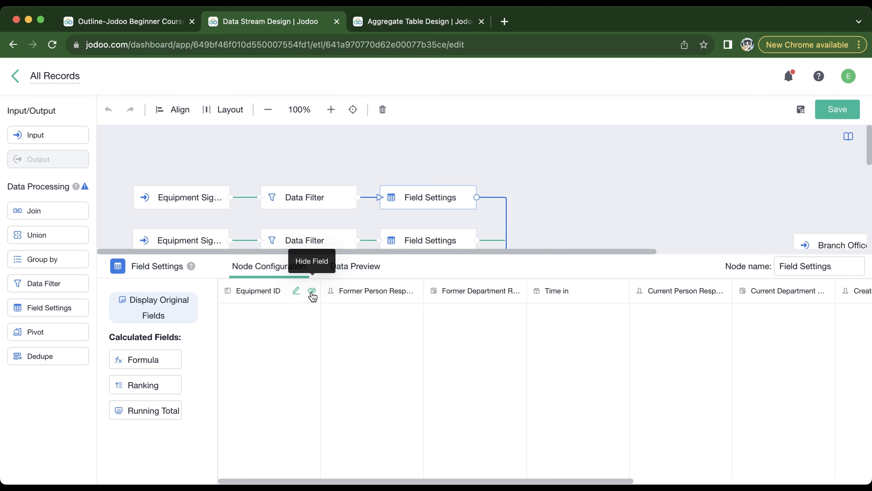
left_click(296, 291)
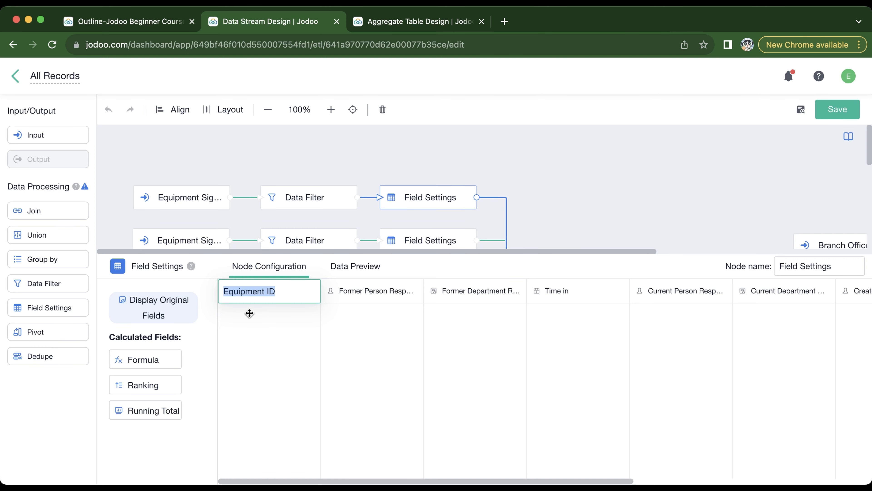
left_click(507, 157)
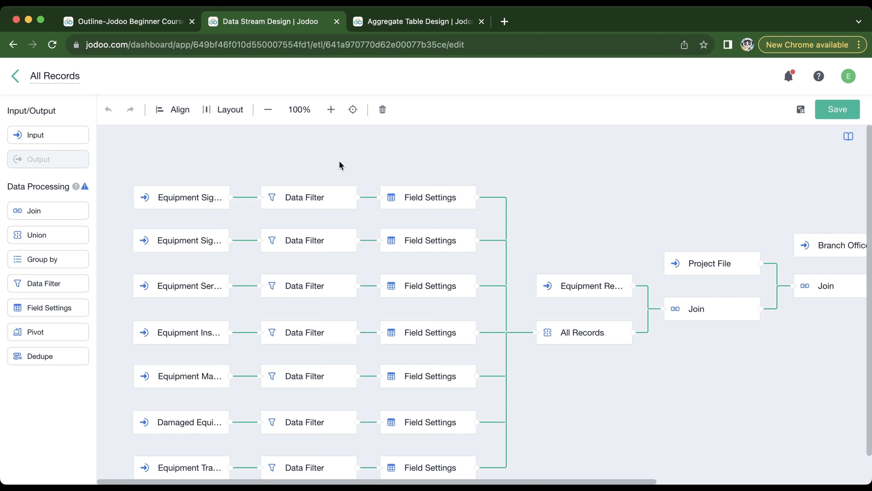
- Inspect the Equipment Sign-Out branch: its input source and fields, the Data Filter condition and the Field Settings configuration
left_click(197, 242)
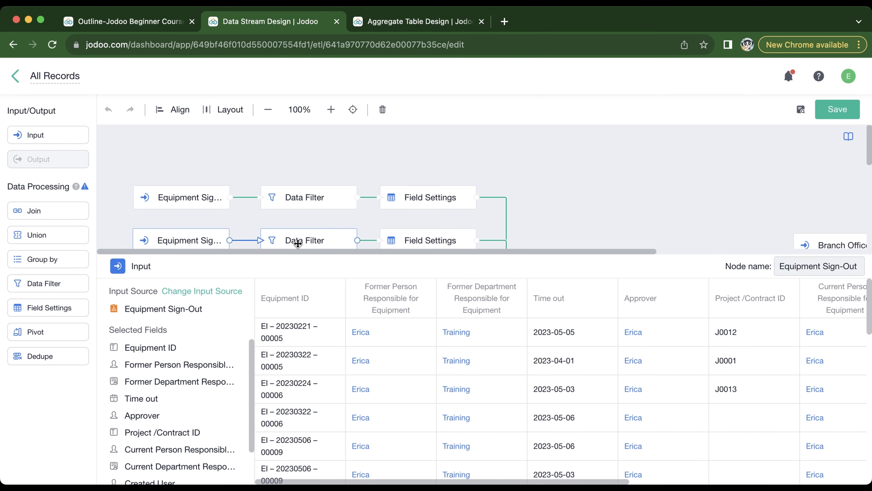
left_click(311, 240)
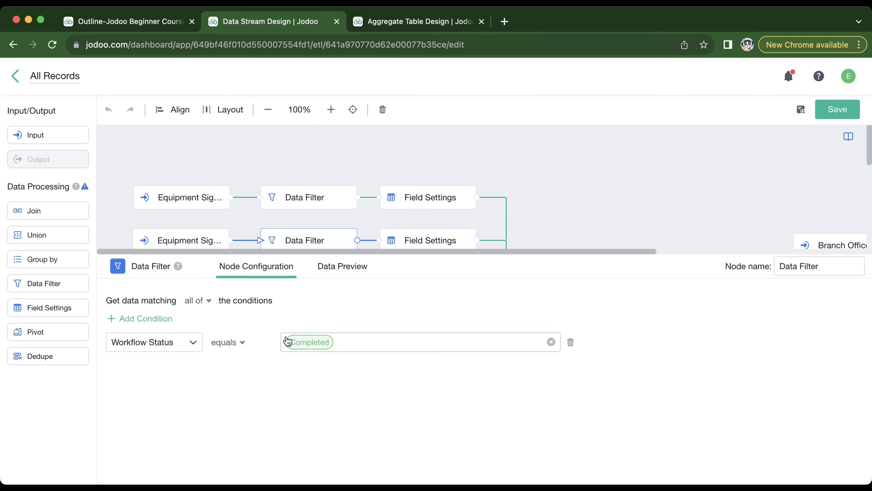
left_click(434, 246)
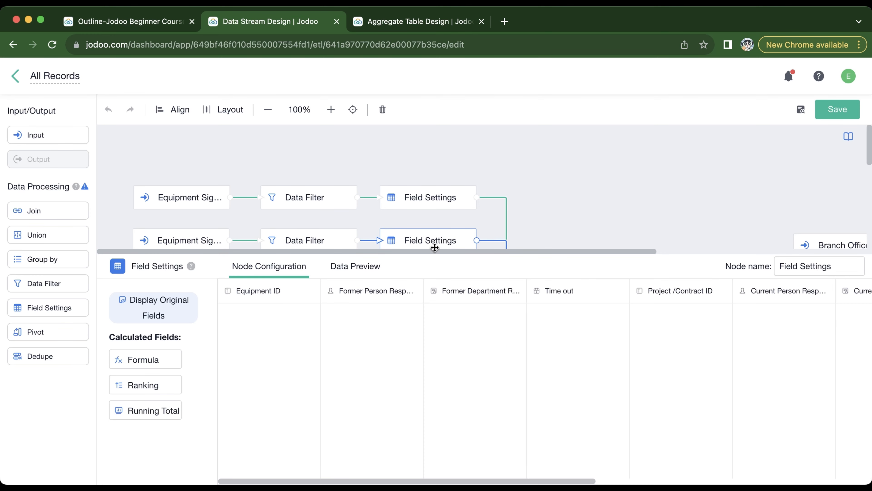
left_click(571, 155)
- Examine the All Records union node's field mapping and preview its combined data
scroll(569, 155, "down", 1)
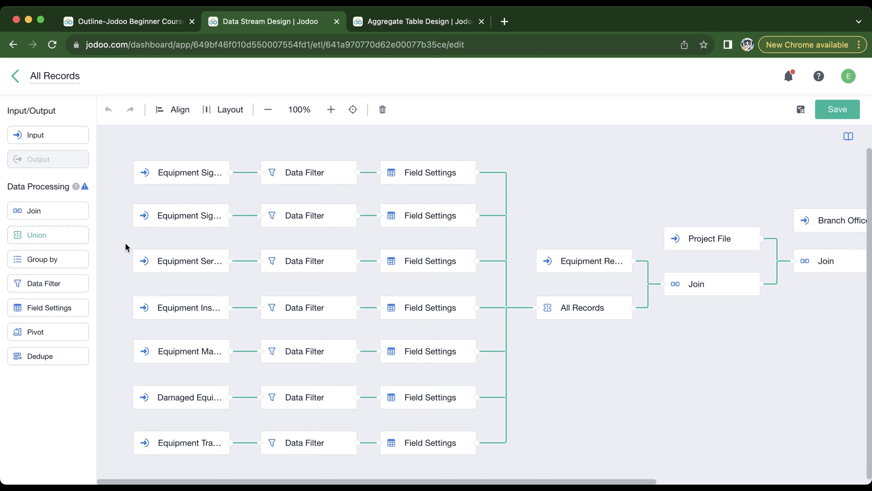
left_click(584, 311)
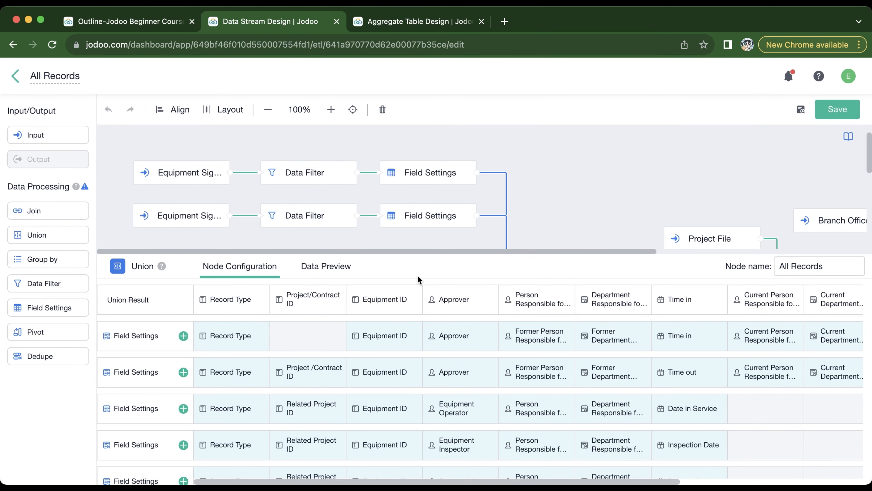
left_click(315, 266)
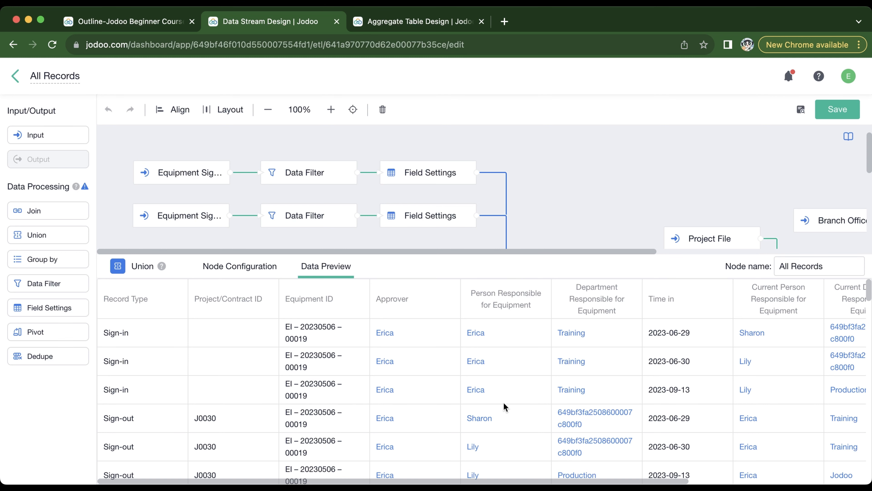
left_click(582, 180)
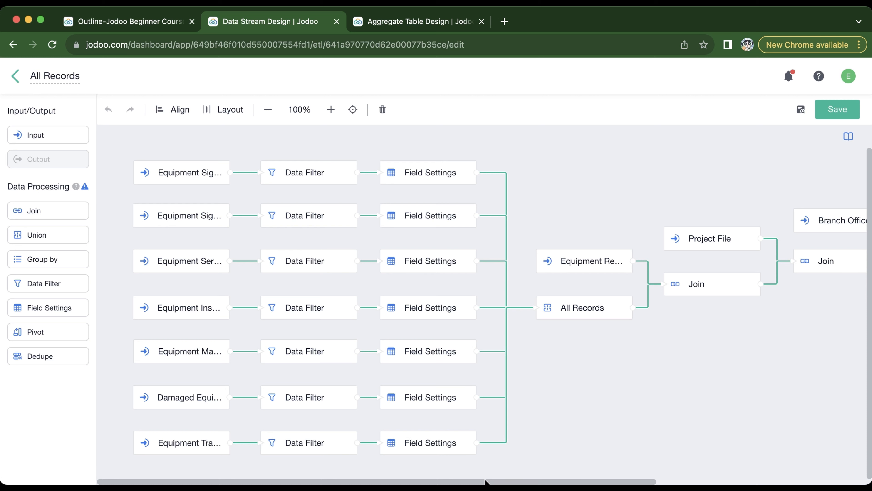
- Open the data processing feature introduction and read the Join explanation, covering the inner, left, right and full join examples
left_click_drag(490, 482, 685, 468)
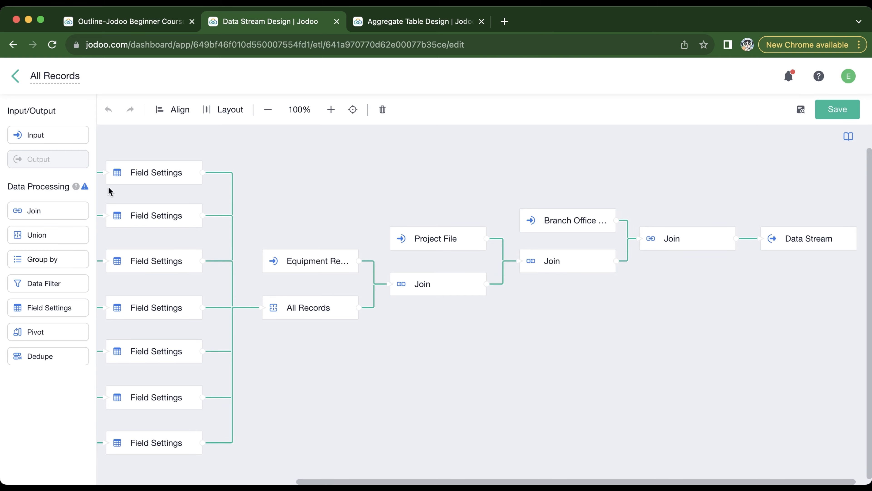
left_click(75, 185)
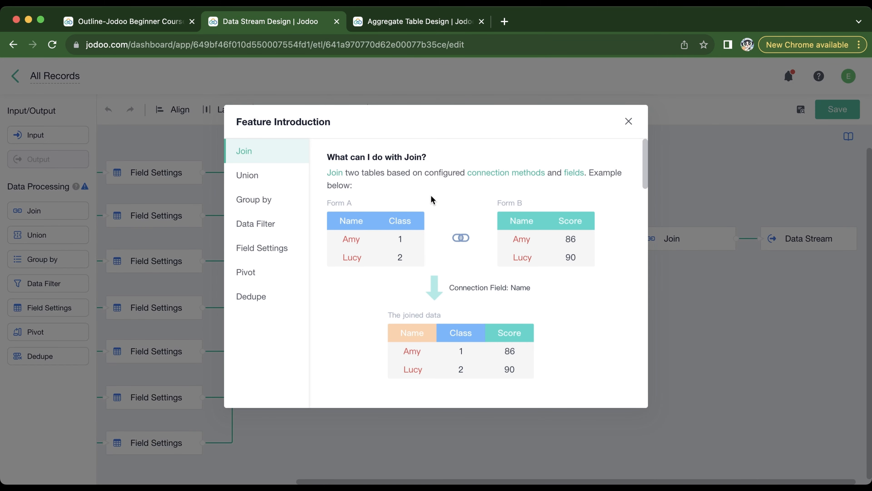
scroll(455, 191, "down", 5)
scroll(457, 193, "down", 4)
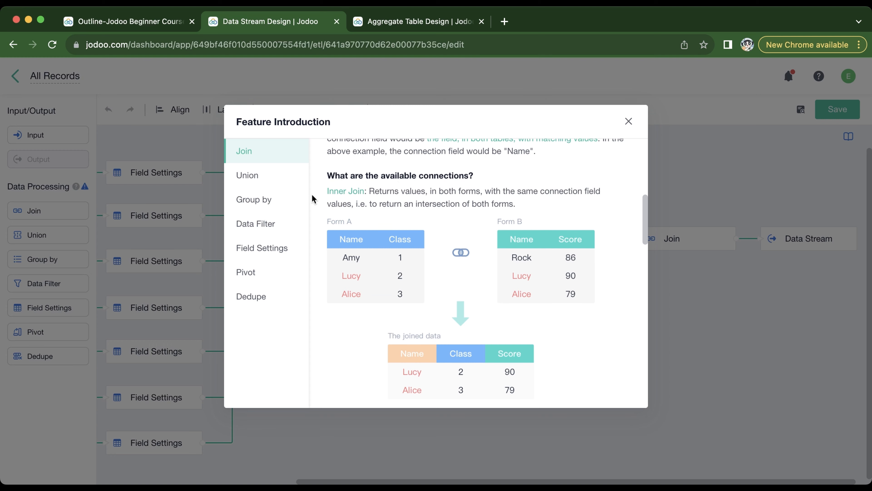
scroll(368, 205, "down", 3)
scroll(369, 207, "down", 10)
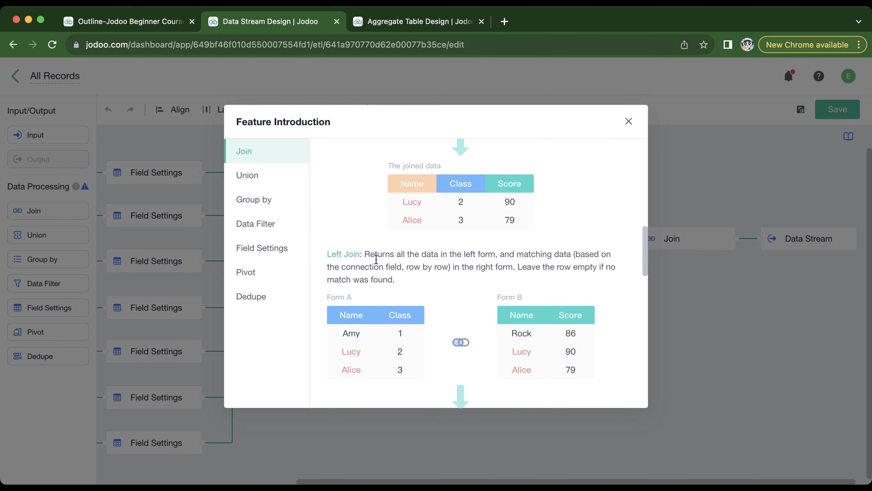
scroll(388, 274, "down", 8)
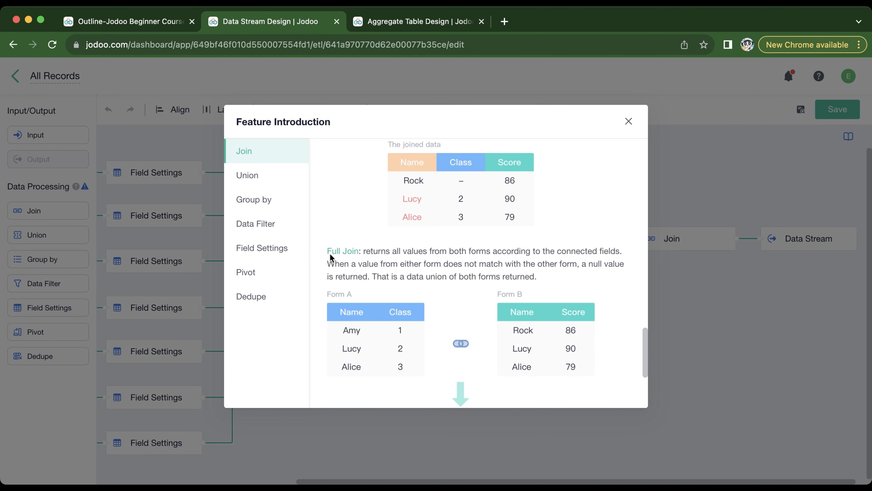
scroll(384, 254, "up", 20)
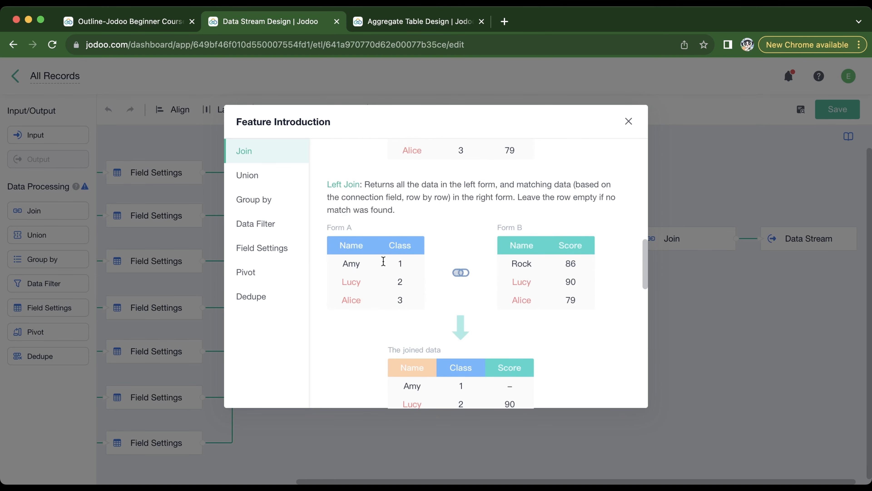
scroll(383, 262, "up", 2)
scroll(383, 253, "down", 4)
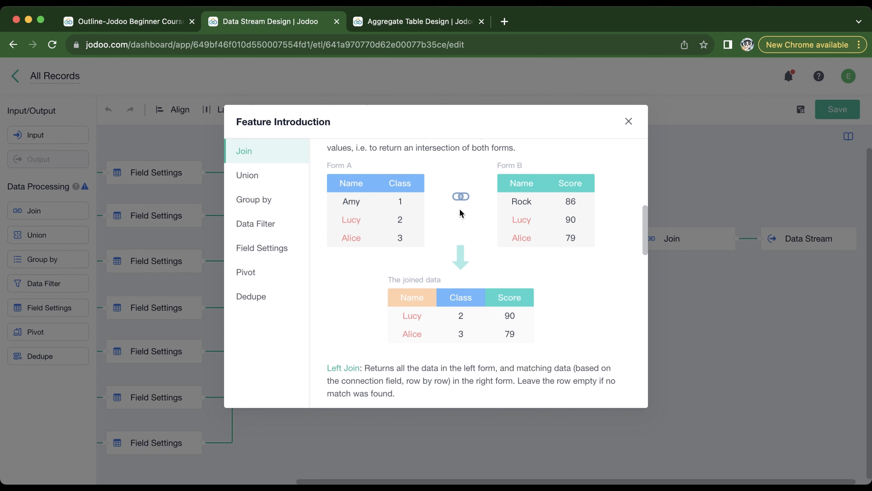
scroll(423, 235, "down", 1)
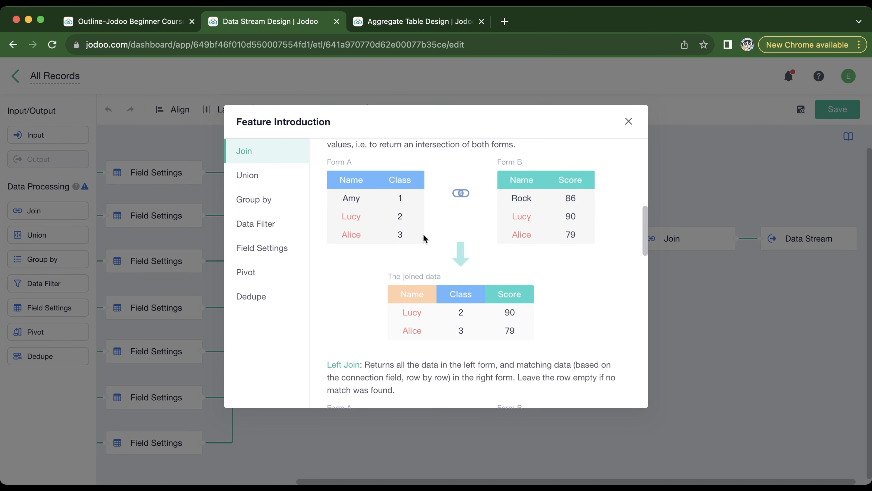
scroll(424, 234, "down", 6)
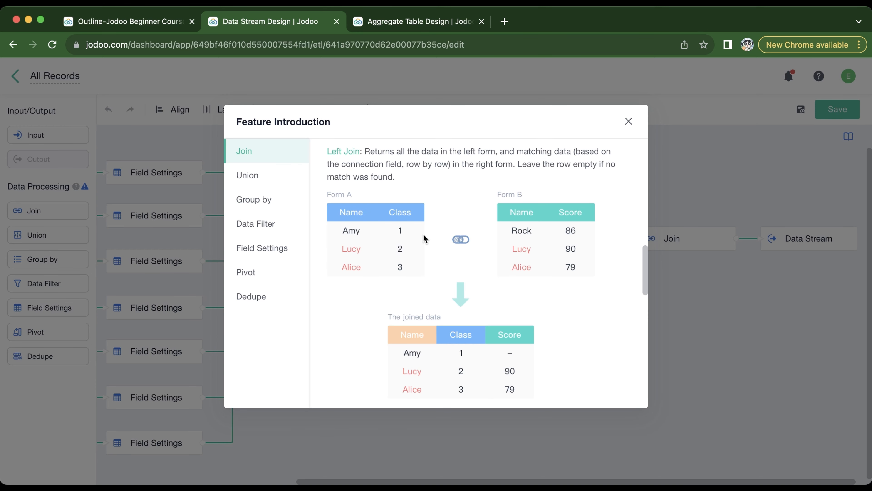
scroll(423, 234, "down", 10)
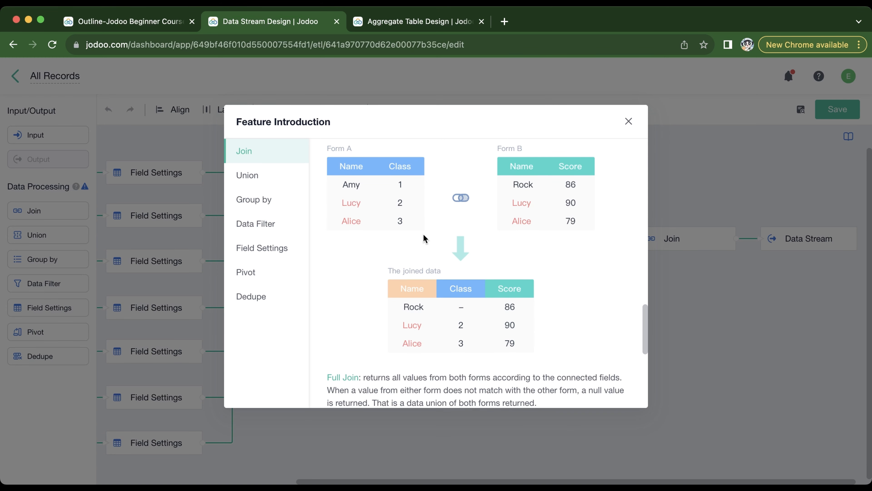
scroll(424, 237, "down", 6)
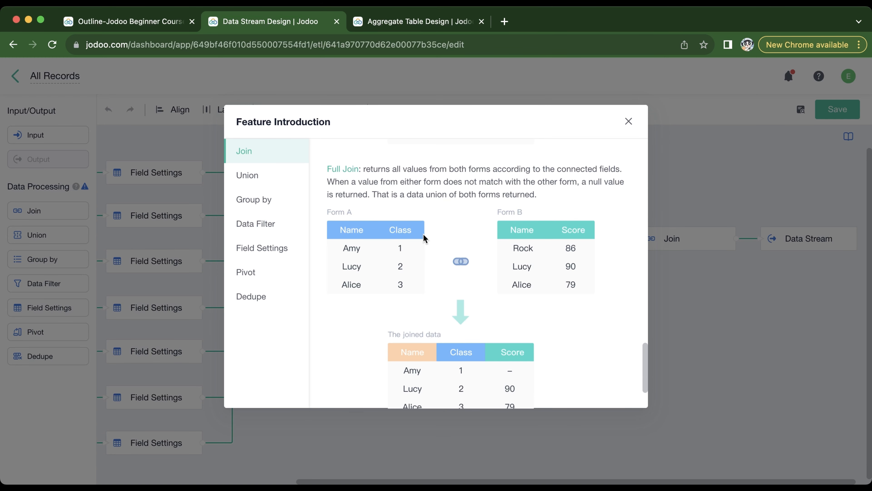
scroll(424, 237, "down", 2)
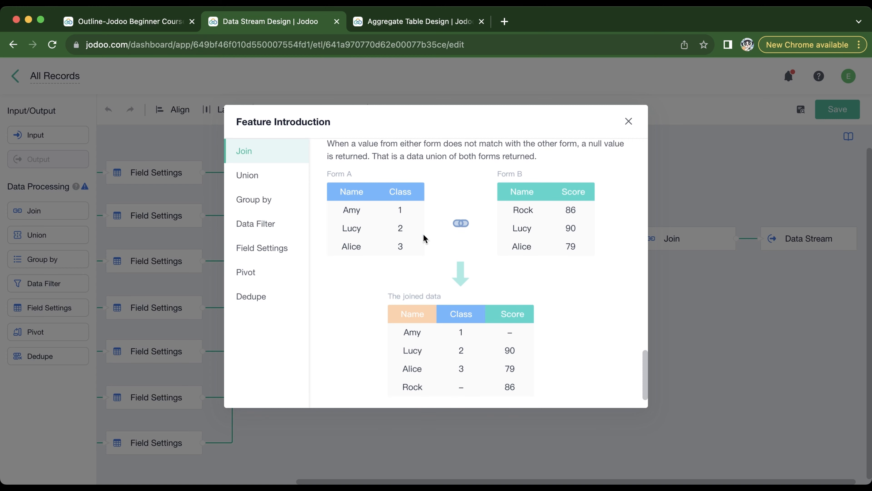
scroll(424, 237, "down", 1)
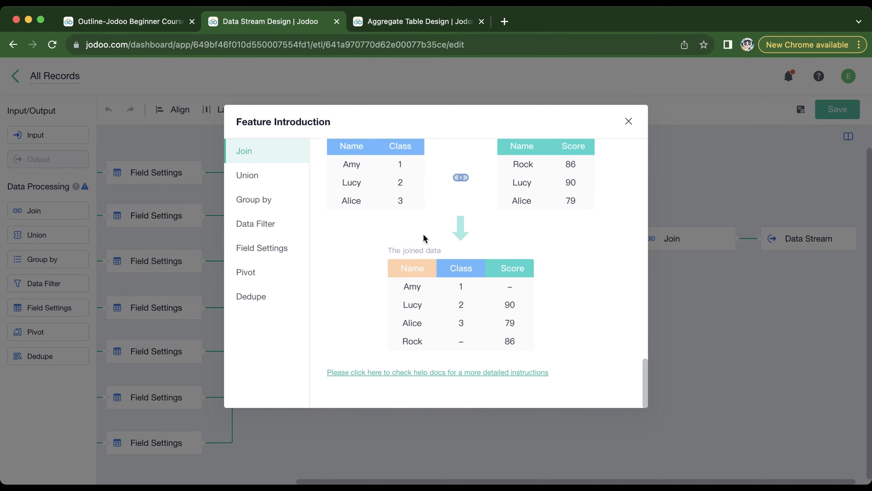
- Open the detailed help document for Join, return to the data stream design and close the feature introduction
left_click(423, 374)
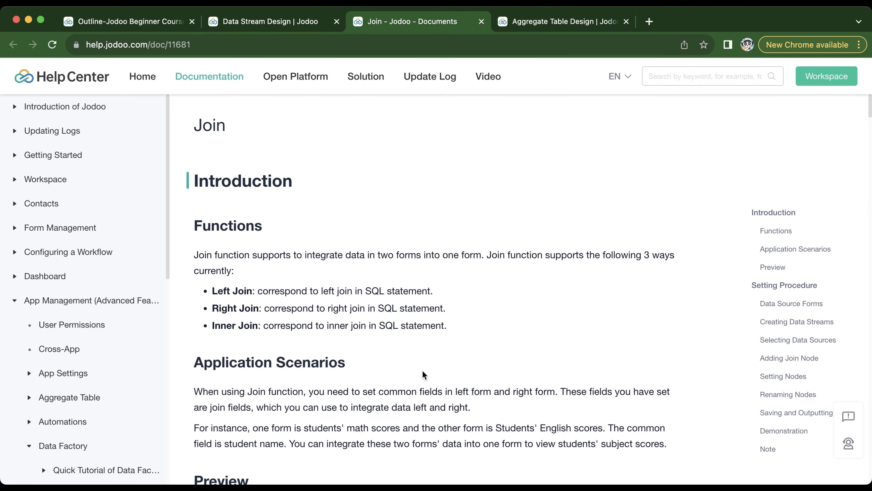
left_click(283, 21)
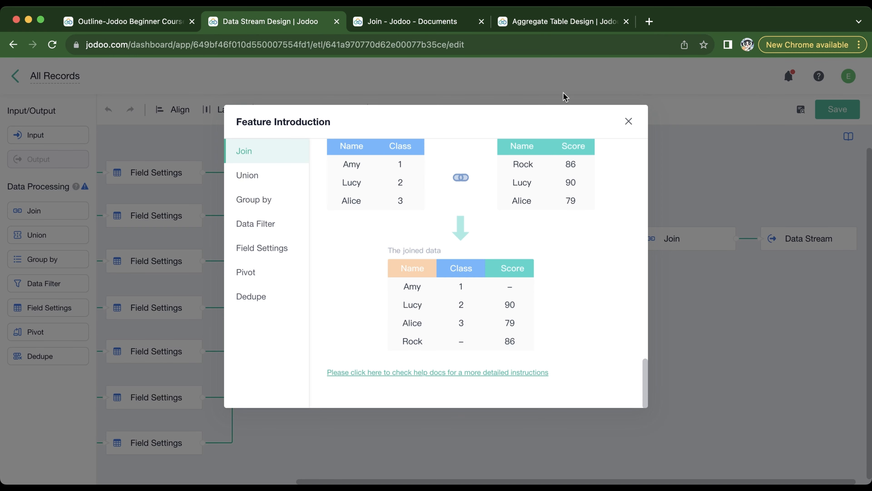
left_click(628, 122)
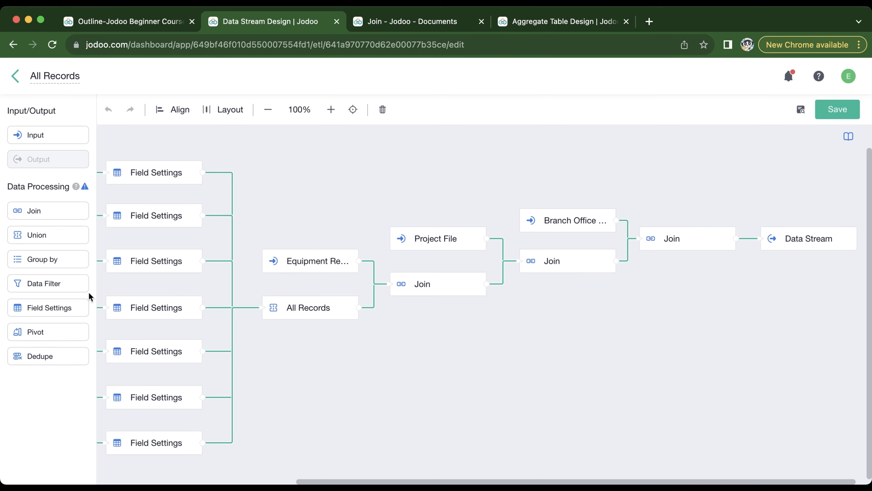
- Reopen the data processing feature introduction and view the explanations of Group by, Pivot and Dedupe
left_click(76, 186)
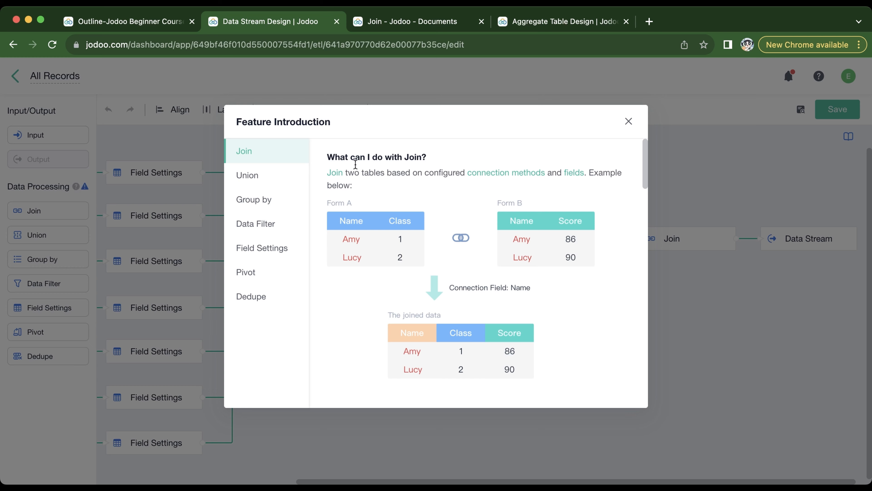
left_click(268, 209)
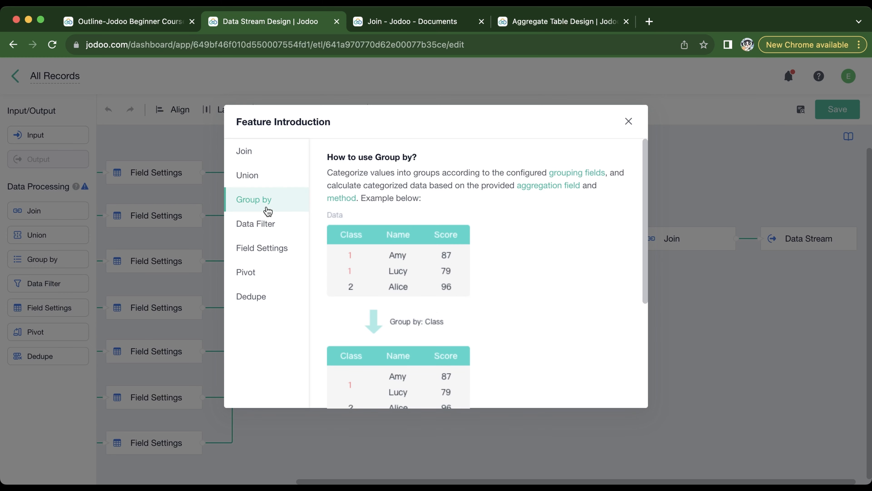
left_click(256, 270)
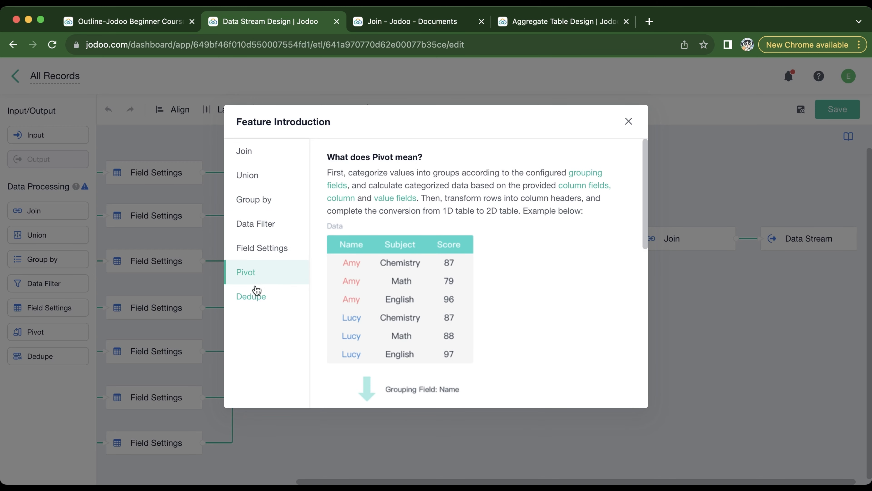
left_click(255, 299)
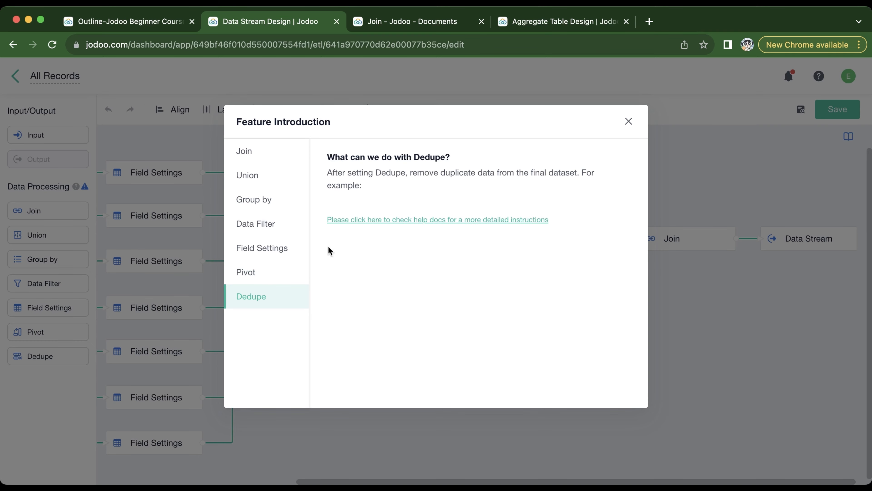
- Open the detailed help document for Dedupe, return to the data stream design and close the feature introduction
left_click(440, 220)
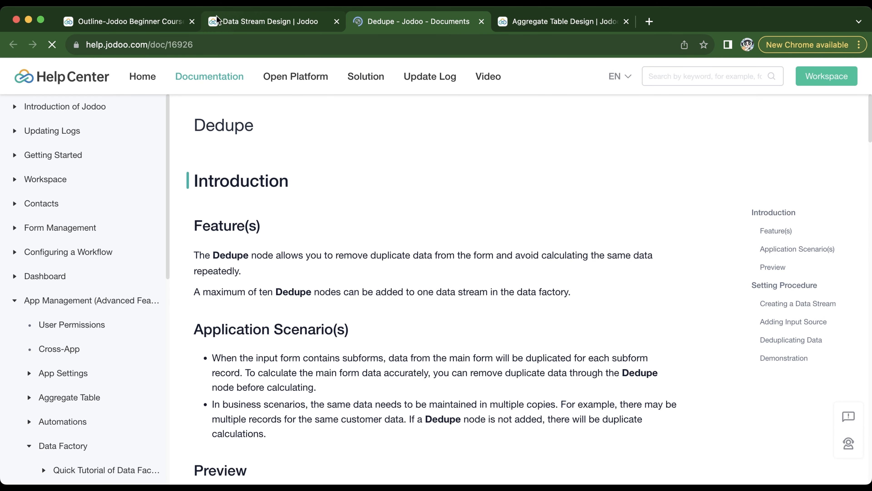
left_click(220, 21)
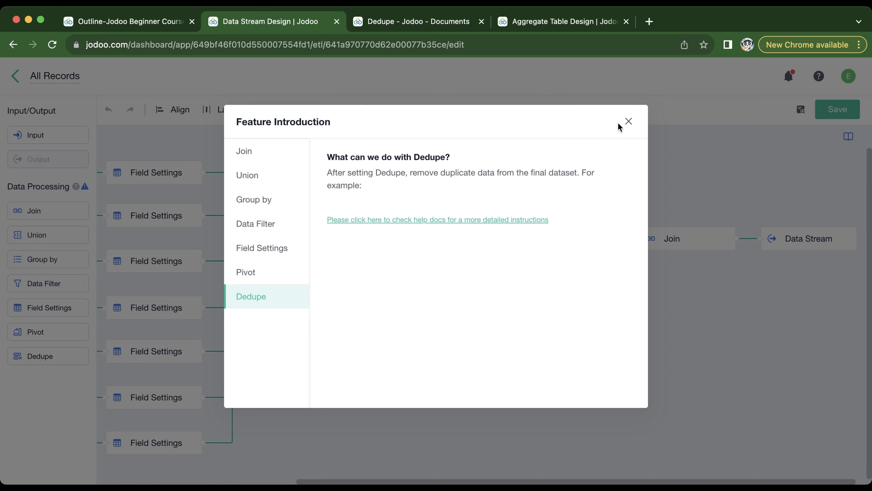
left_click(628, 122)
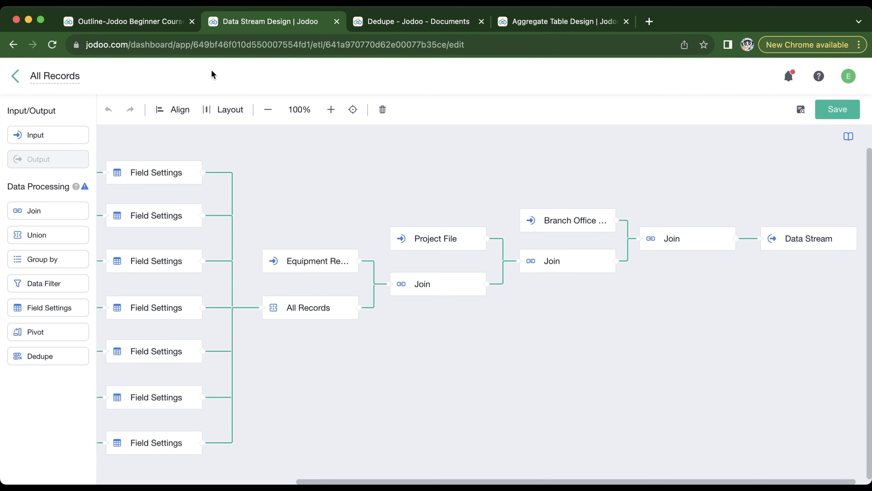
- Open the Automations demo from the course outline and show the Vehicle Request form's automations in its extension settings
left_click(148, 20)
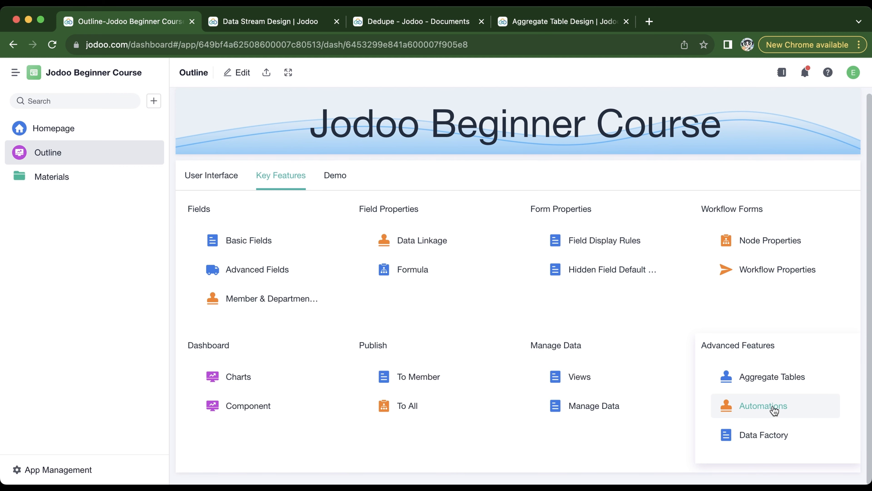
left_click(763, 406)
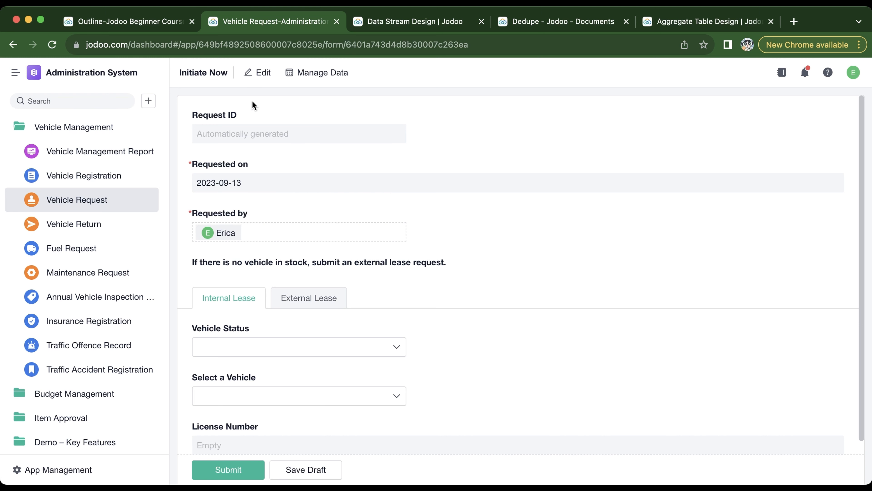
left_click(253, 79)
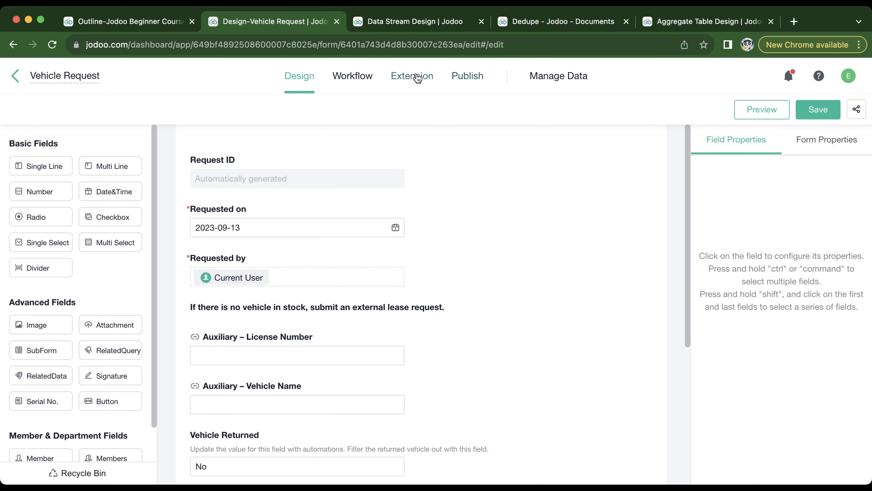
left_click(416, 77)
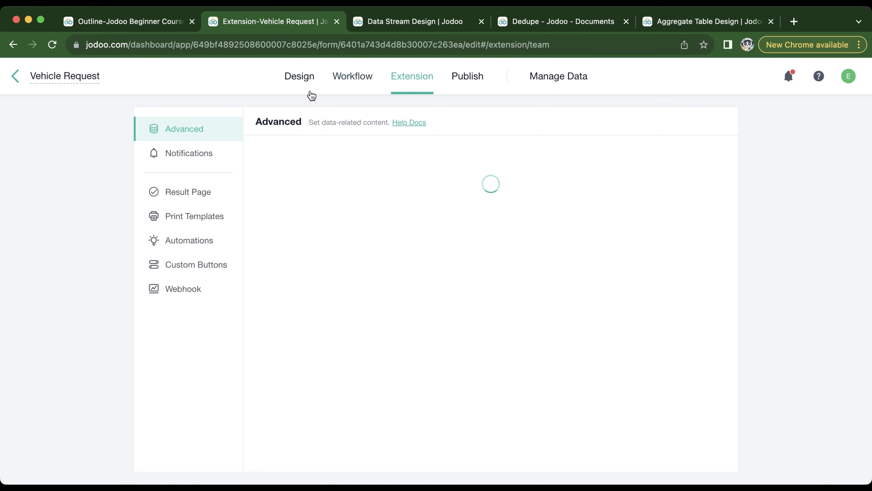
left_click(197, 240)
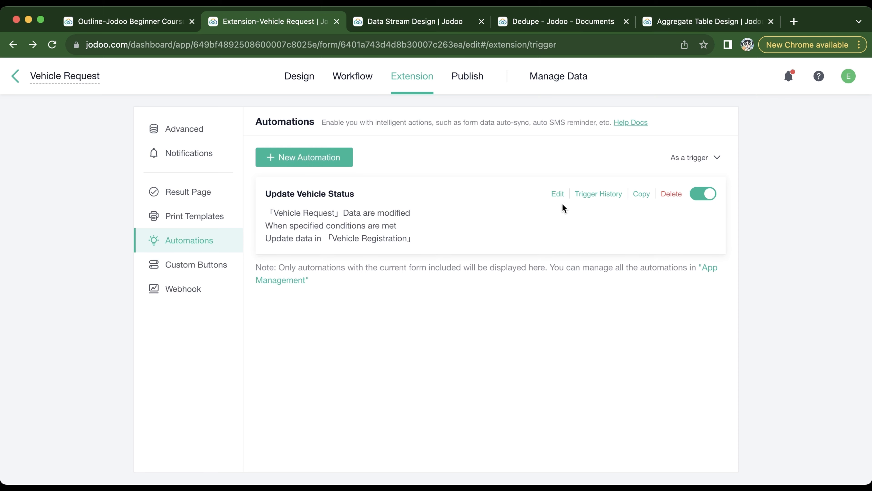
- Open the Update Vehicle Status automation for editing, examine its trigger form and conditions, and complete the trigger configuration
left_click(561, 196)
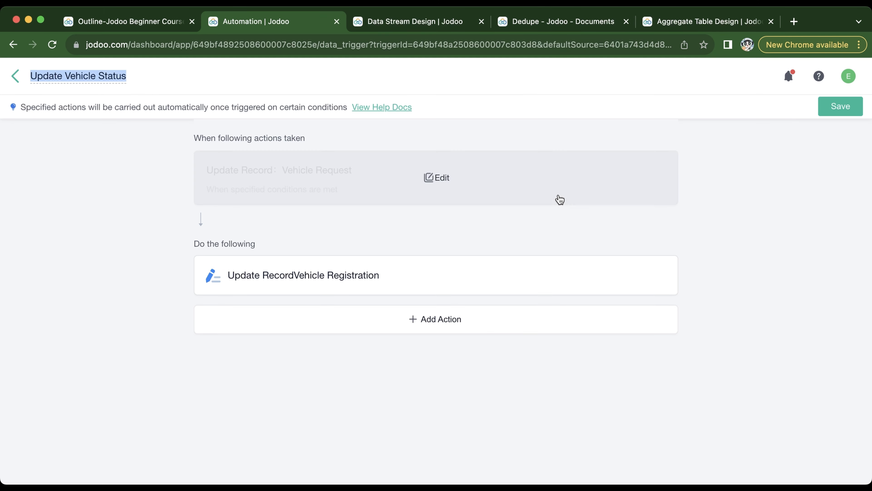
left_click(560, 198)
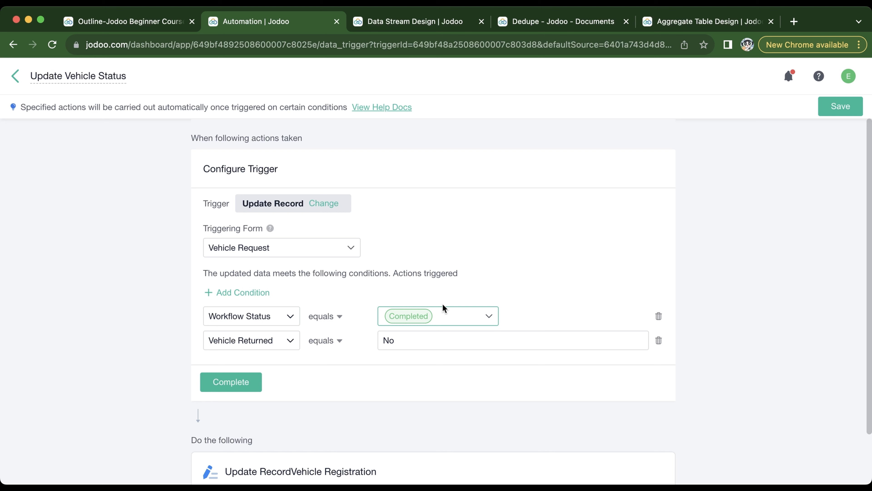
left_click(500, 349)
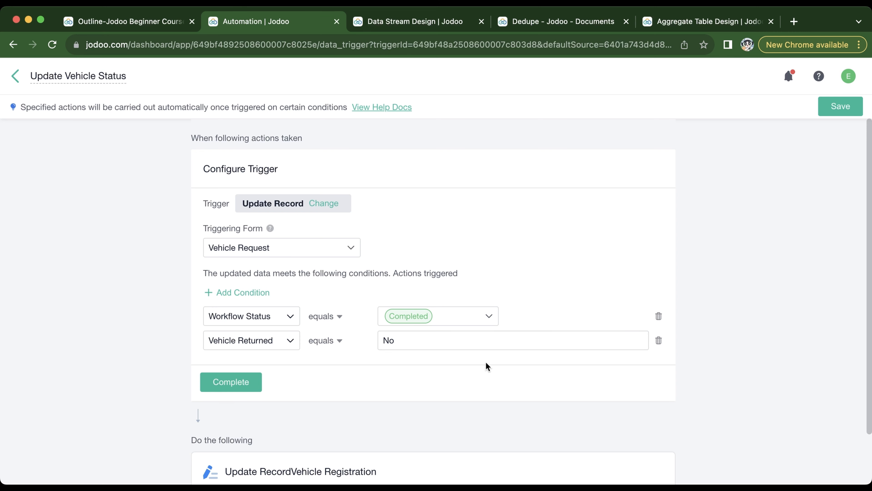
left_click(239, 387)
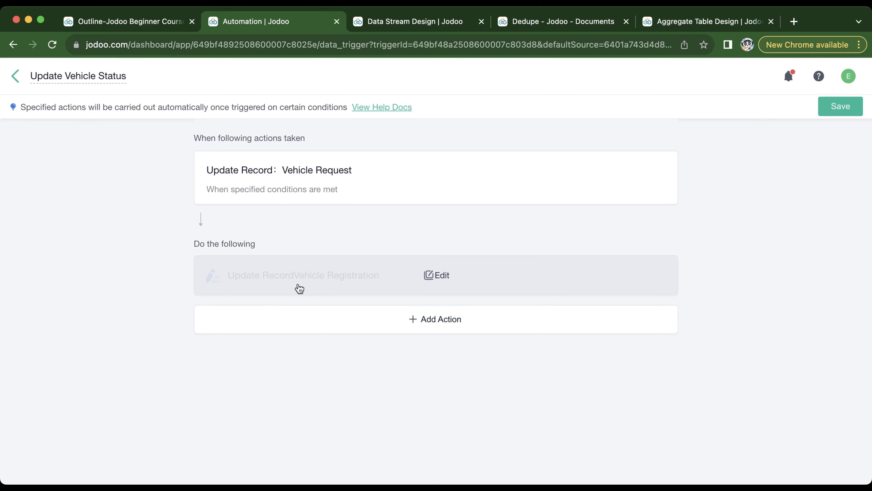
- Open the automation's Vehicle Registration update action and examine its target form, record condition and field update settings
left_click(299, 287)
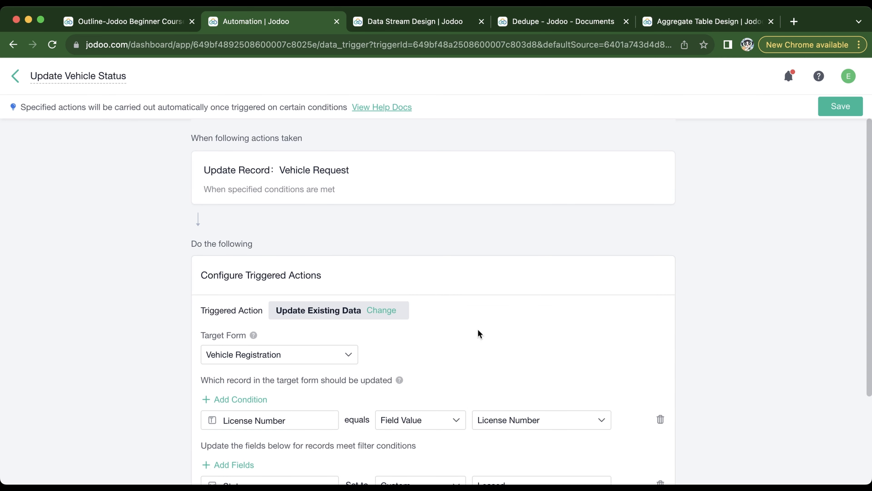
scroll(521, 339, "down", 3)
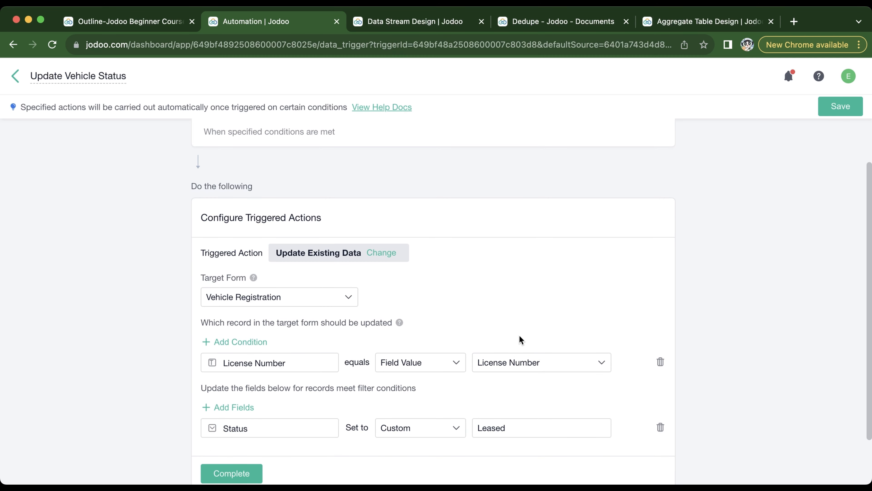
scroll(521, 340, "down", 3)
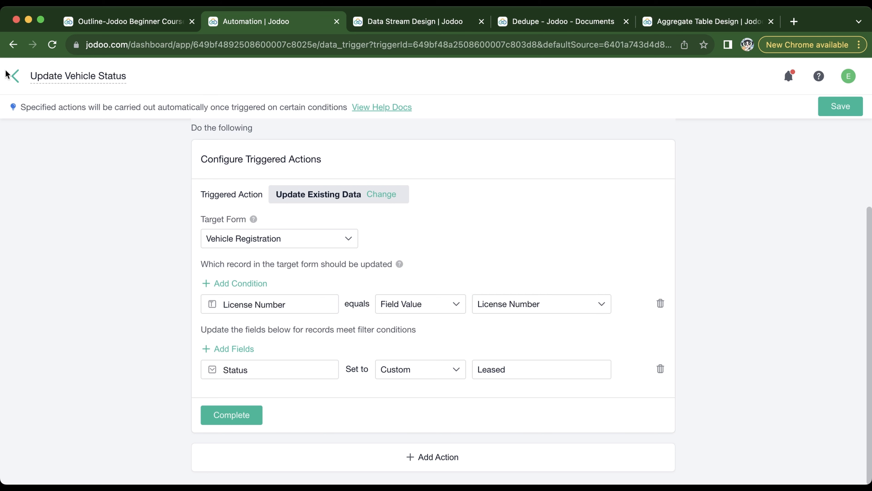
- Leave the automation and the Vehicle Request form's settings, and show all of the Administration System's automations in App Management
left_click(12, 77)
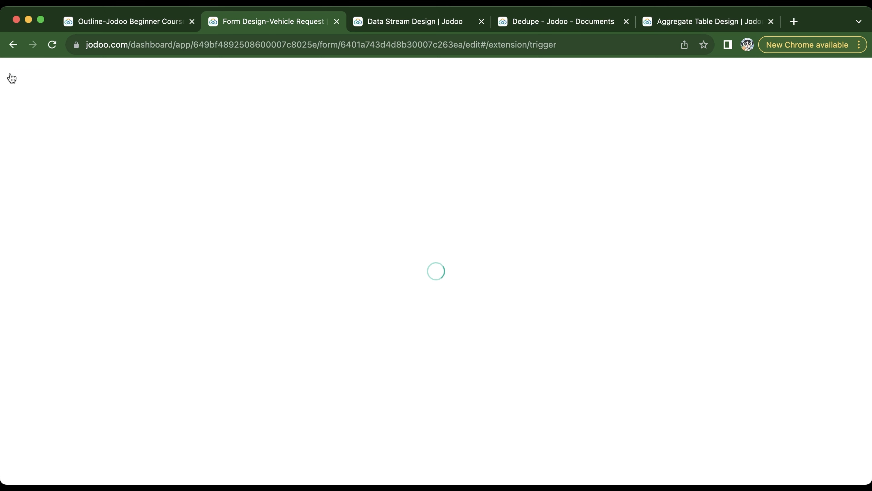
left_click(12, 77)
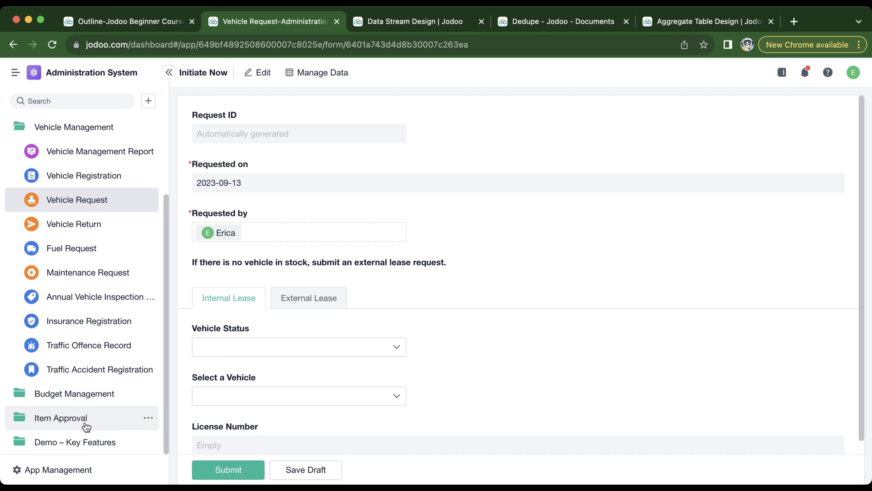
left_click(91, 466)
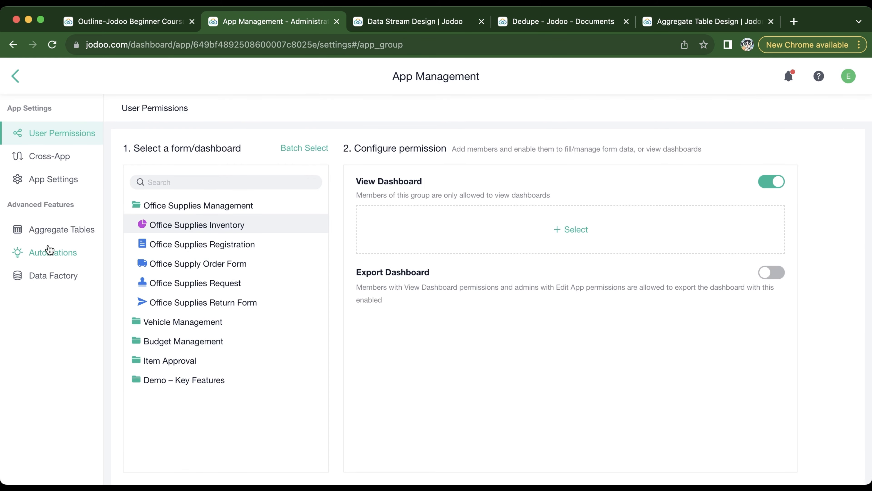
left_click(51, 252)
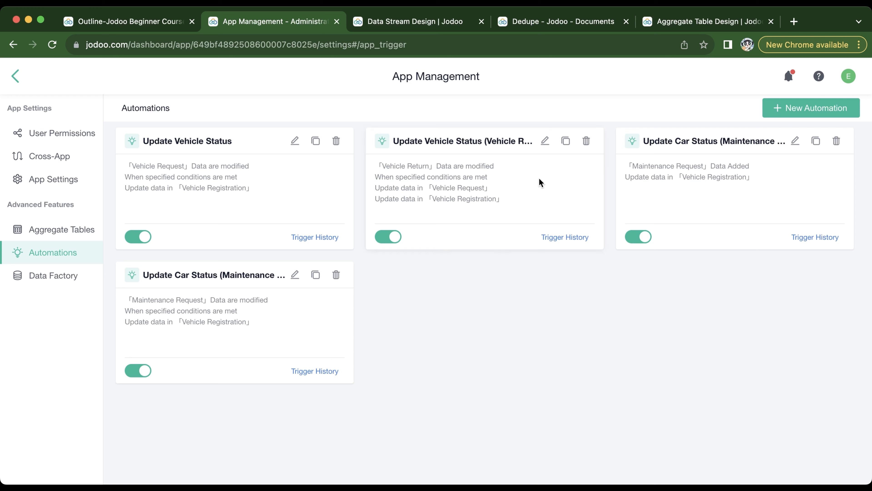
- View the trigger and actions of the Update Vehicle Status (Vehicle Return) automation and return to the app's automations list
left_click(544, 143)
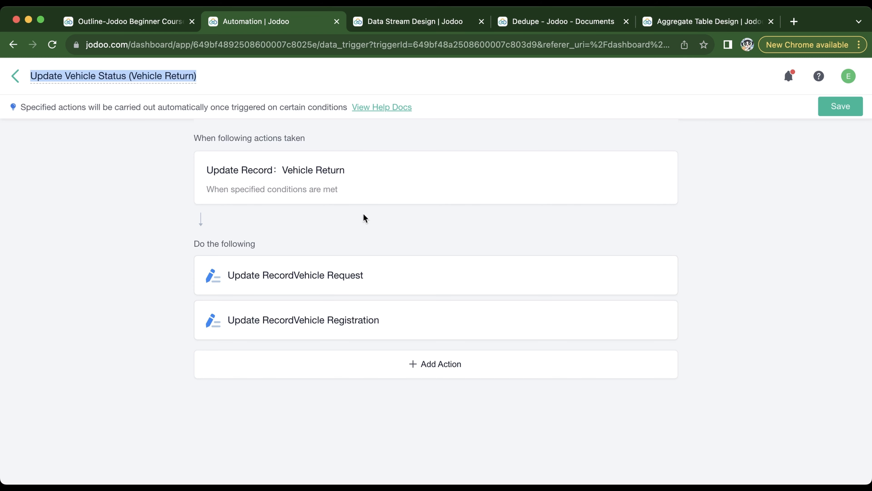
left_click(15, 75)
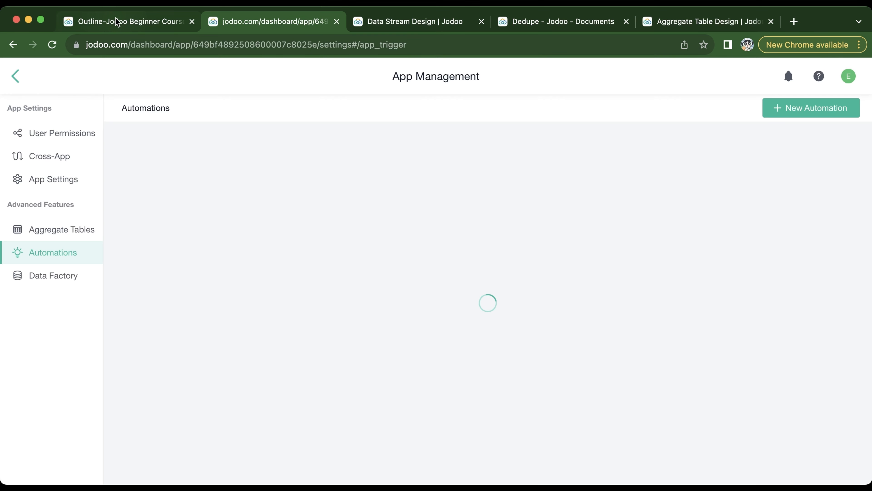
- Return to the Jodoo Beginner Course outline and show the available help resources
left_click(113, 22)
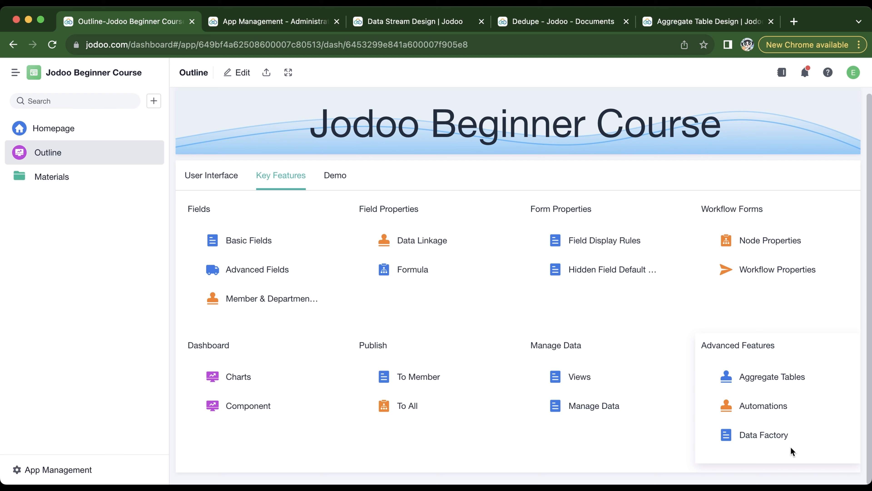
left_click(828, 73)
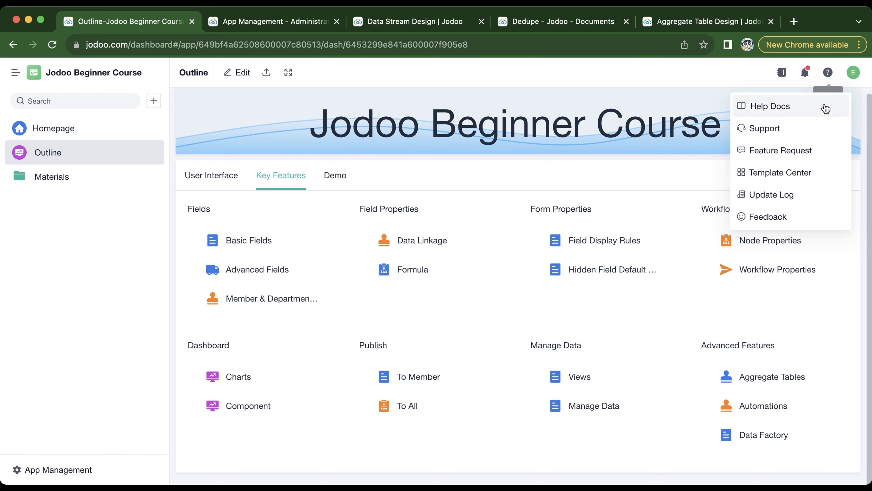